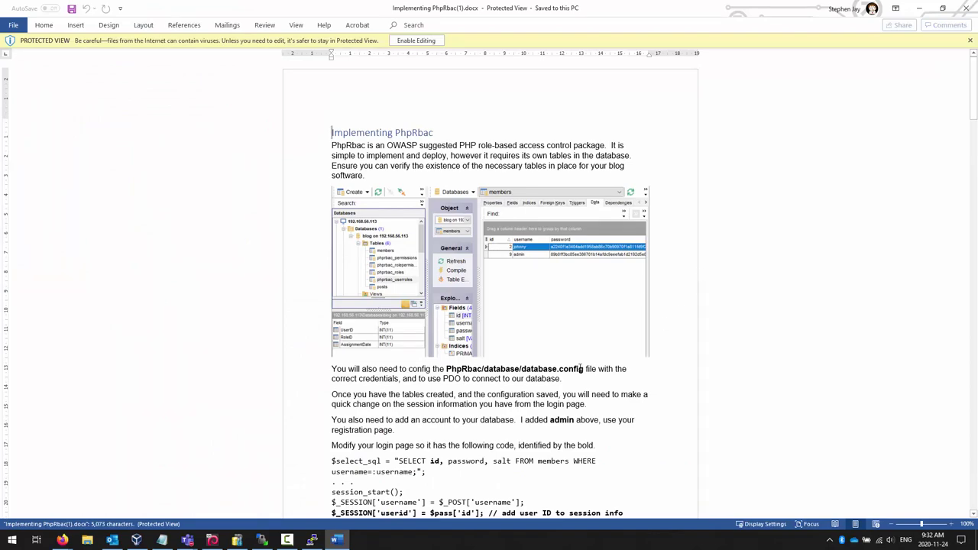
Skim the start of the Implementing PhpRbac document and enlarge it to 140% for reading
{"action": "scroll", "coordinate": [573, 369], "scroll_direction": "down", "scroll_amount": 1}
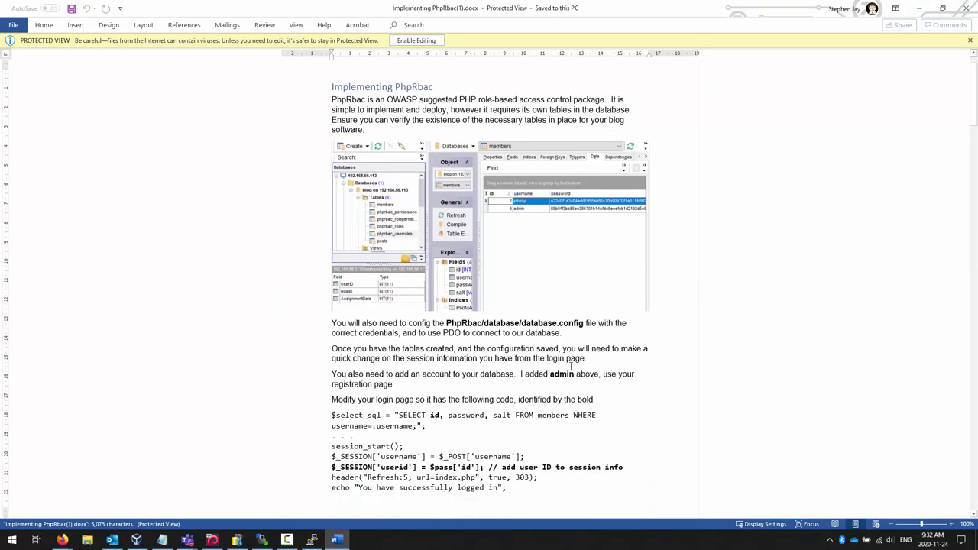
{"action": "scroll", "coordinate": [573, 369], "scroll_direction": "up", "scroll_amount": 1}
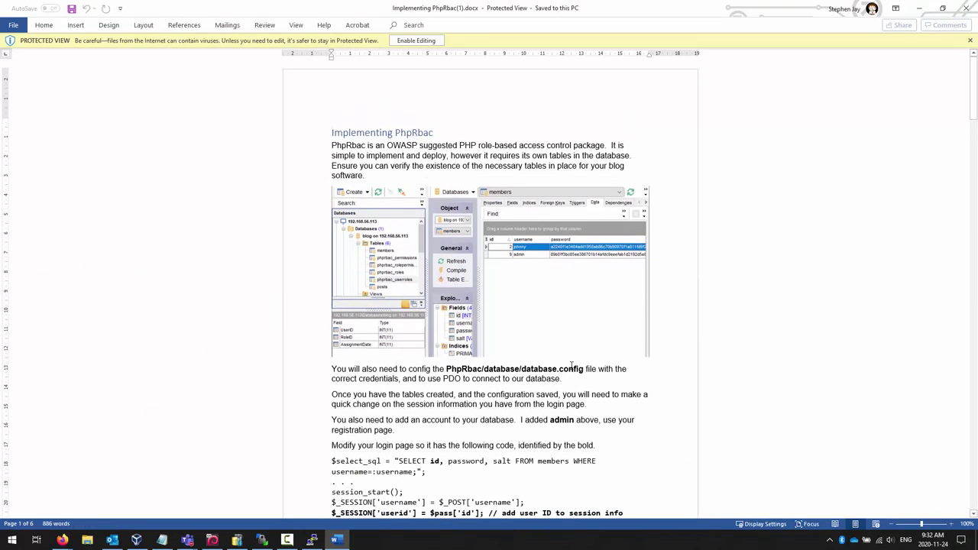
{"action": "scroll", "coordinate": [572, 366], "scroll_direction": "up", "scroll_amount": 4, "text": "ctrl"}
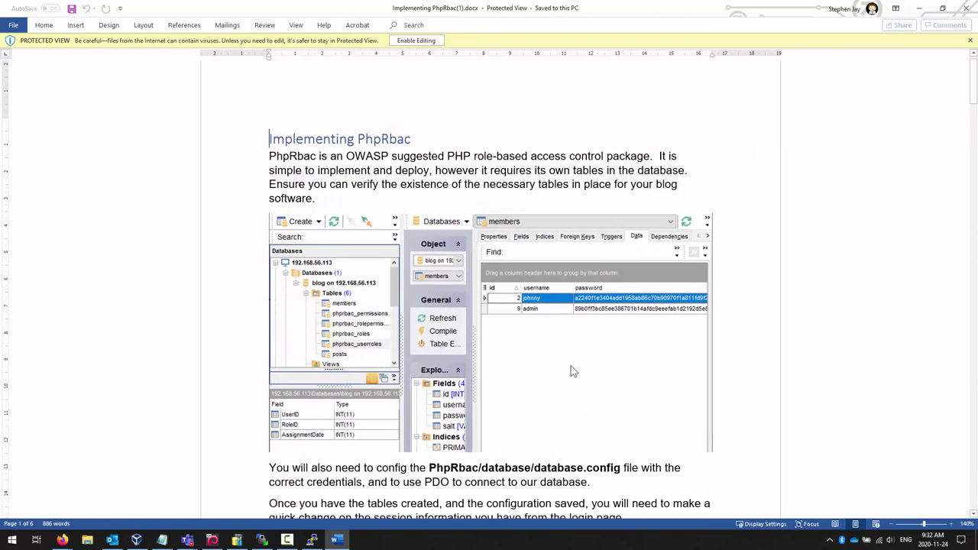
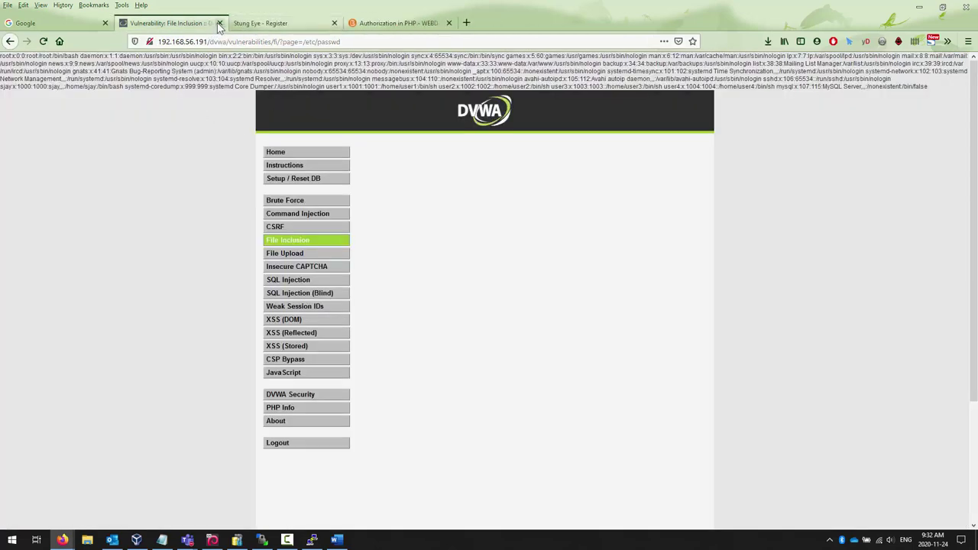
Switch to Firefox, close the DVWA File Inclusion page, and download the PhpRbac_v2.0-stable zip from the course's Authorization in PHP content
{"action": "left_click", "coordinate": [219, 23]}
{"action": "left_click", "coordinate": [289, 25]}
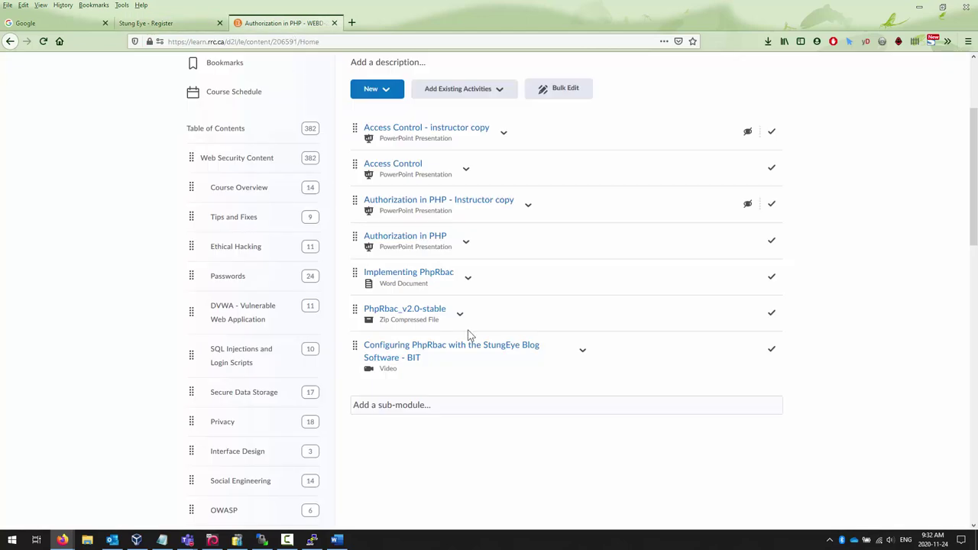
{"action": "left_click", "coordinate": [462, 316]}
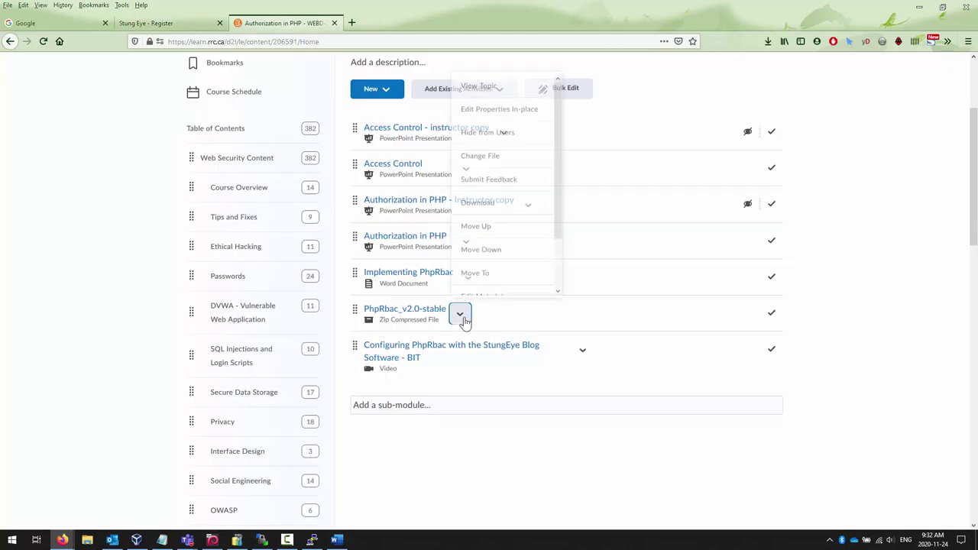
{"action": "left_click", "coordinate": [495, 203]}
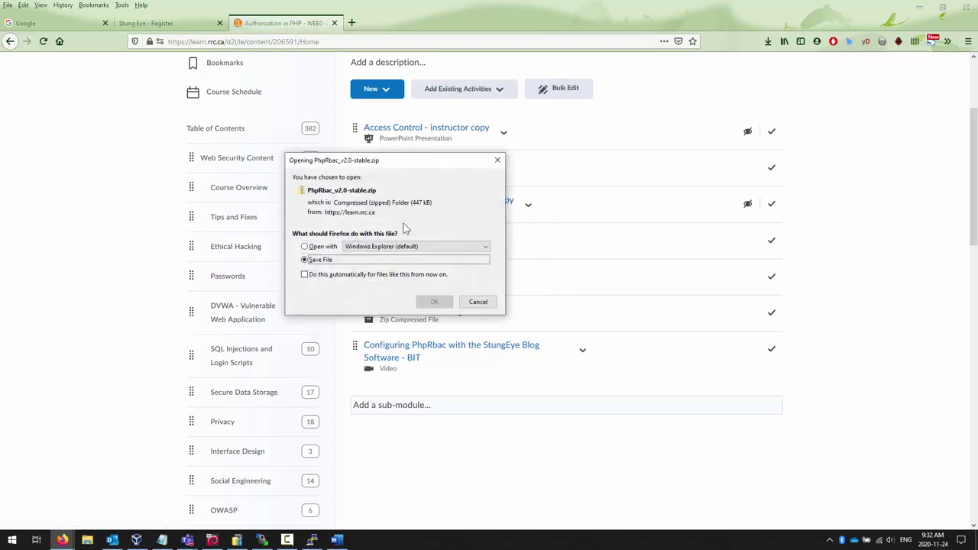
{"action": "left_click", "coordinate": [434, 301]}
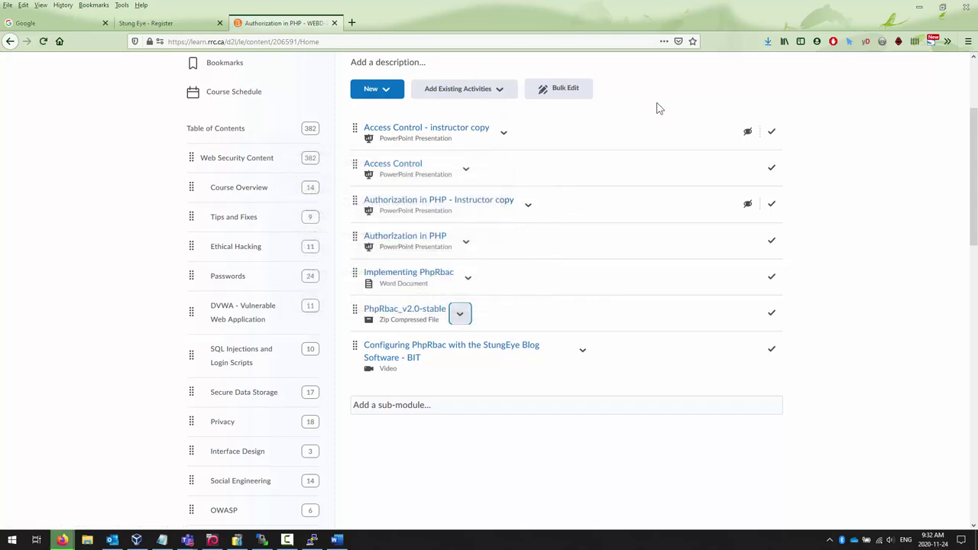
Open the downloaded PhpRbac_v2.0-stable archive and go into its PhpRbac_v2.0-stable folder
{"action": "left_click", "coordinate": [766, 41]}
{"action": "left_click", "coordinate": [683, 65]}
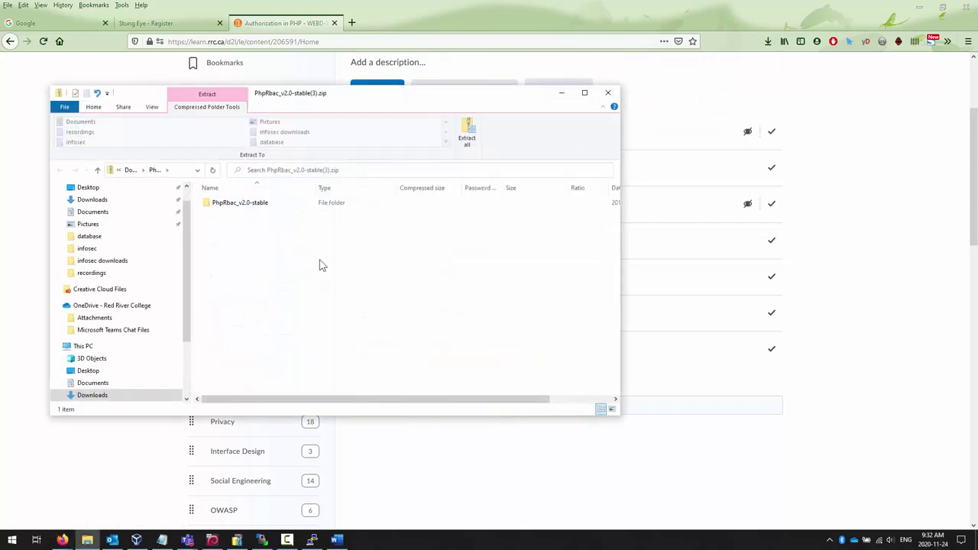
{"action": "left_click", "coordinate": [228, 205]}
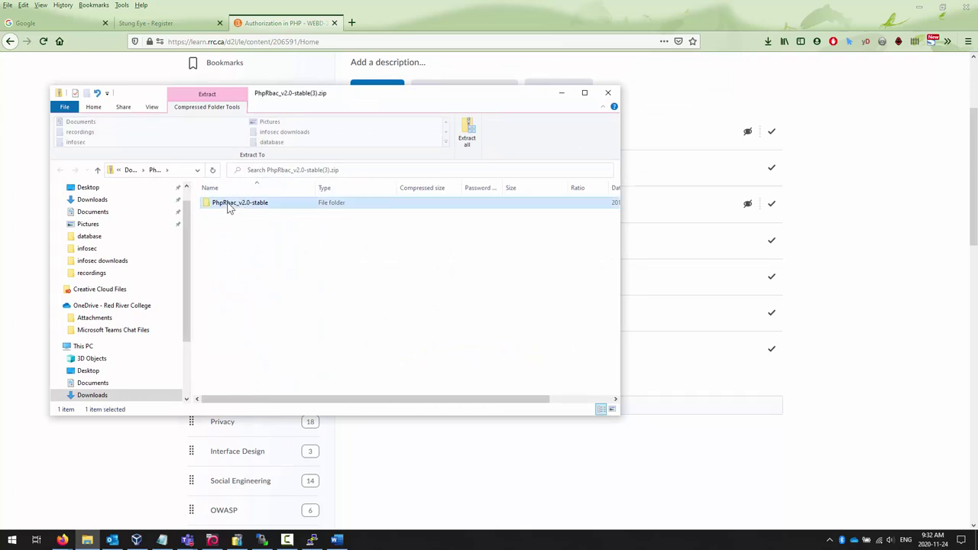
{"action": "double_click", "coordinate": [227, 205]}
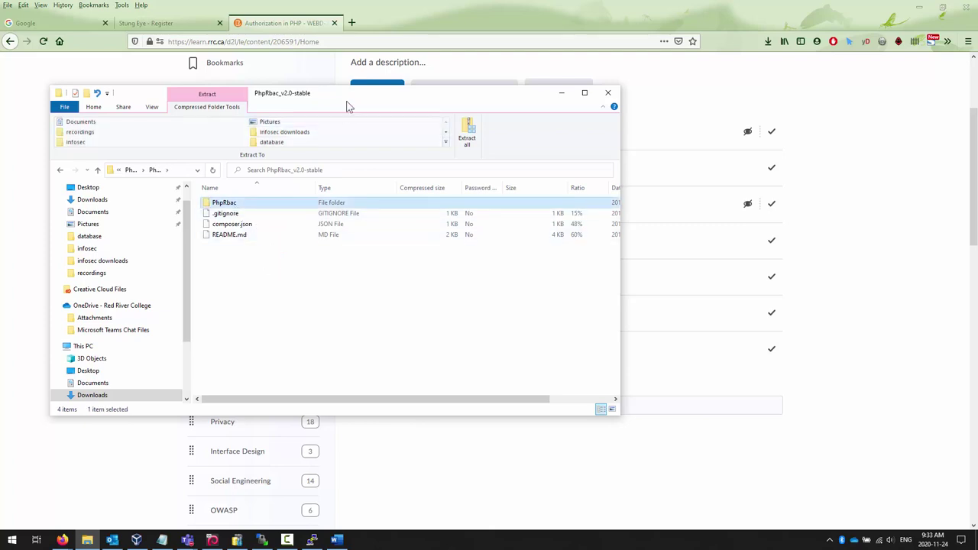
Open a second File Explorer window and arrange it so that both it and the archive window can be reached
{"action": "left_click_drag", "start_coordinate": [353, 103], "coordinate": [648, 114]}
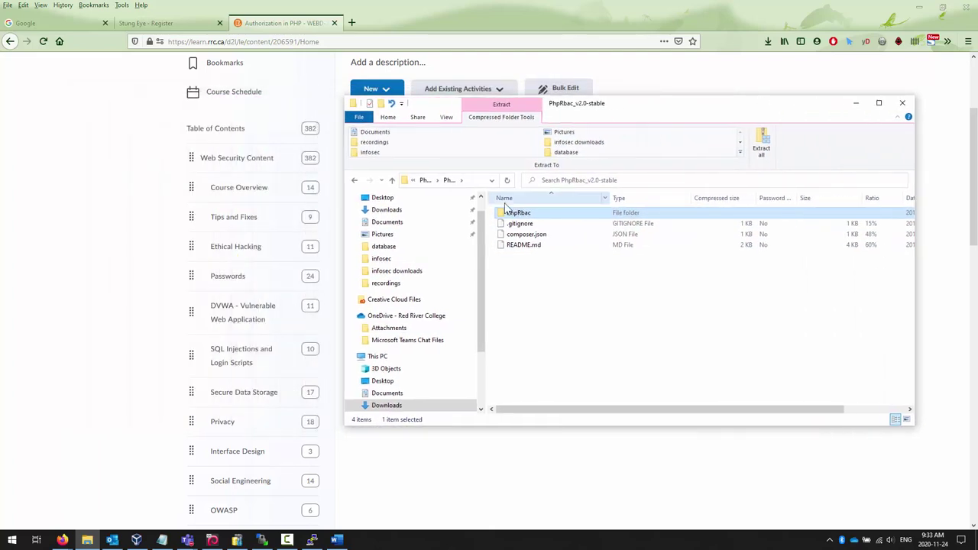
{"action": "key", "text": "super+e"}
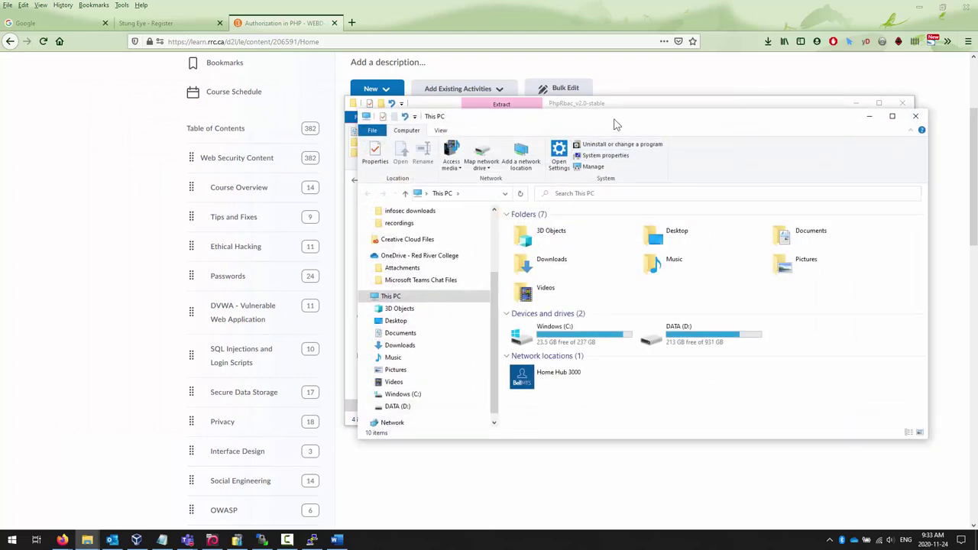
{"action": "left_click_drag", "start_coordinate": [614, 113], "coordinate": [340, 174]}
{"action": "left_click", "coordinate": [631, 100]}
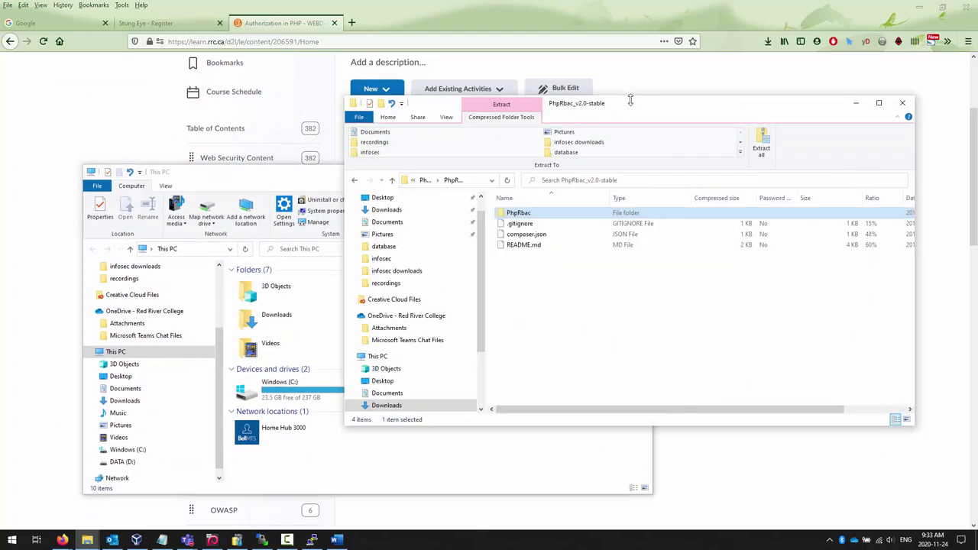
Examine the contents of the archive's PhpRbac folder and return to the PhpRbac_v2.0-stable folder
{"action": "double_click", "coordinate": [524, 214]}
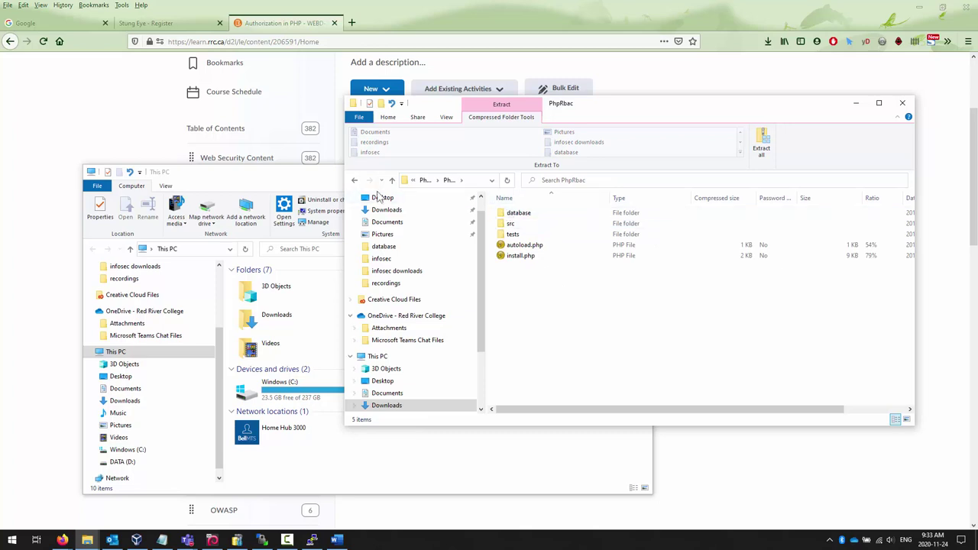
{"action": "left_click", "coordinate": [354, 181]}
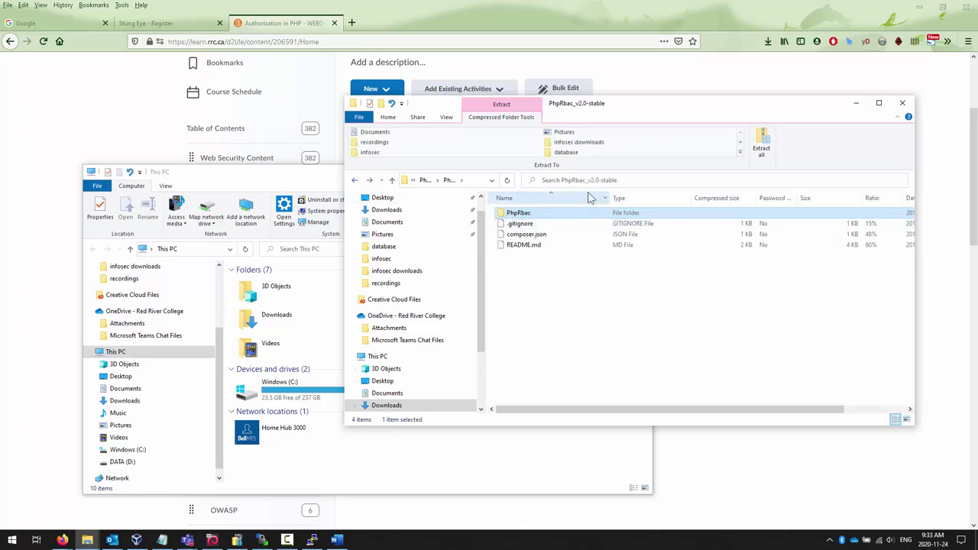
{"action": "left_click", "coordinate": [354, 181]}
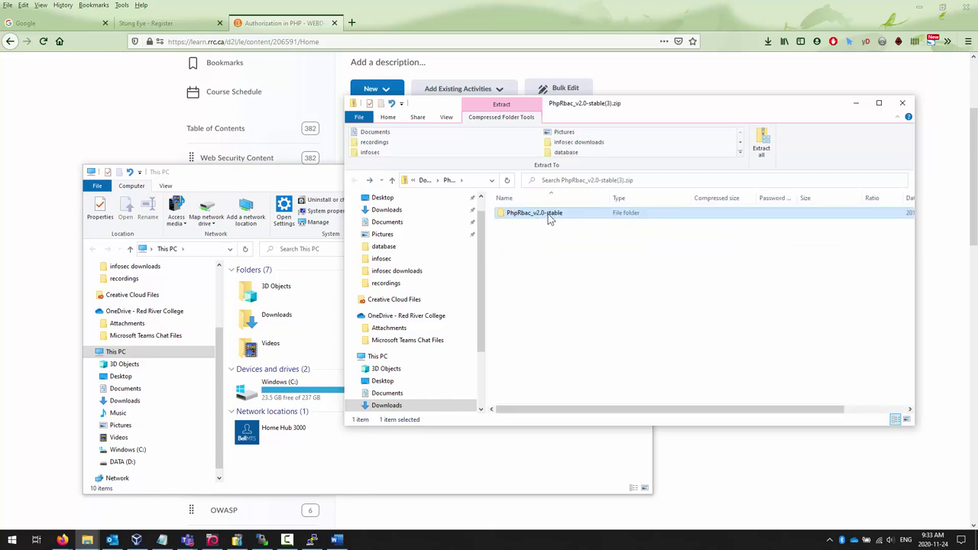
{"action": "double_click", "coordinate": [550, 220]}
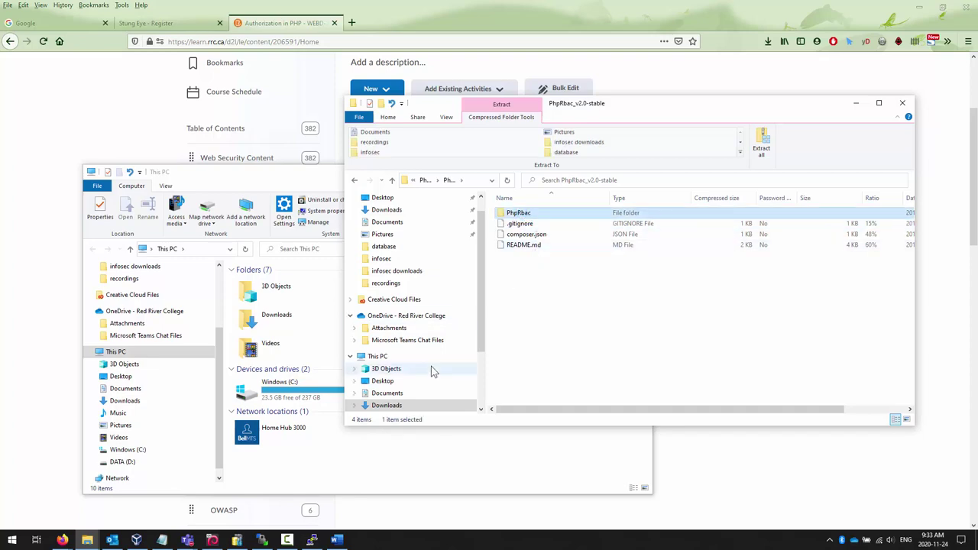
Open the working folder inside Documents in the second File Explorer window
{"action": "left_click", "coordinate": [149, 390]}
{"action": "scroll", "coordinate": [285, 328], "scroll_direction": "down", "scroll_amount": 20}
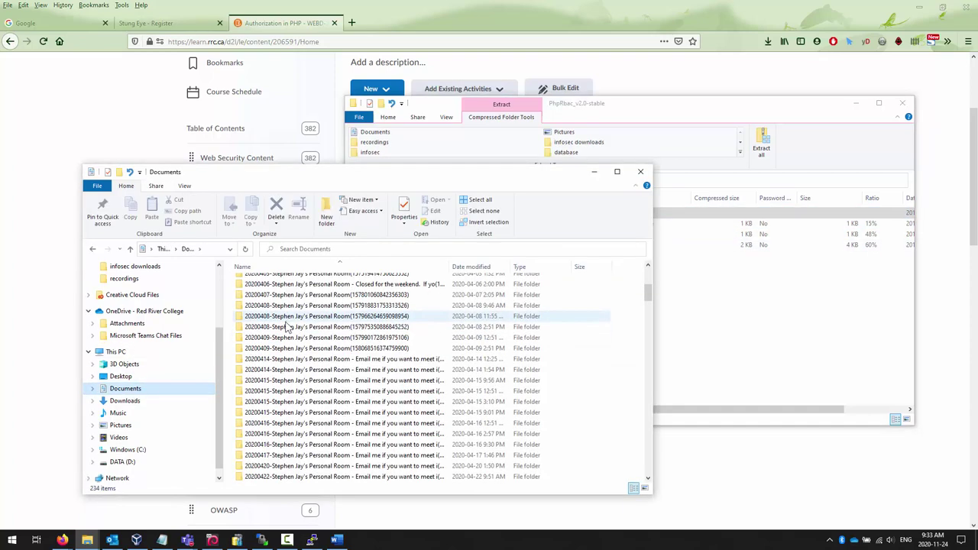
{"action": "scroll", "coordinate": [291, 327], "scroll_direction": "down", "scroll_amount": 1}
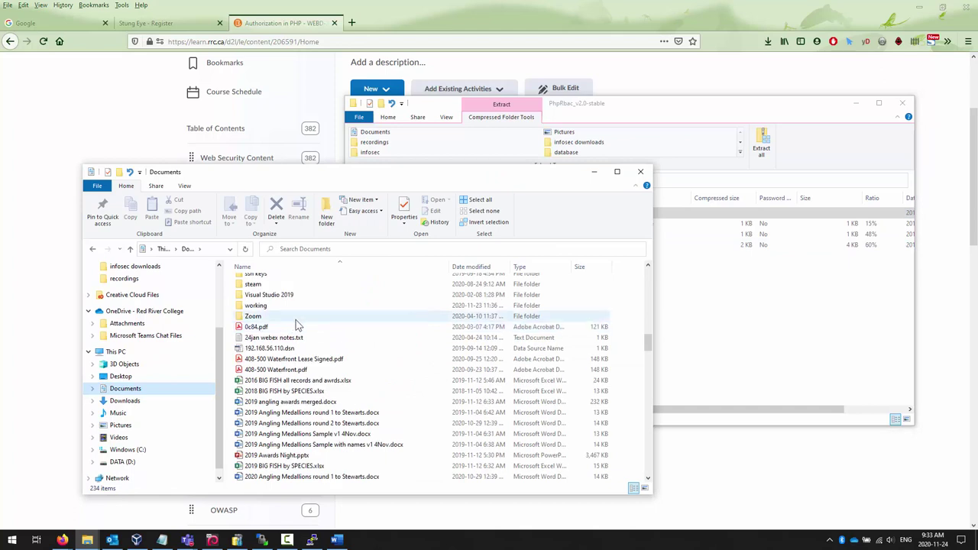
{"action": "scroll", "coordinate": [291, 329], "scroll_direction": "up", "scroll_amount": 1}
{"action": "left_click", "coordinate": [281, 332]}
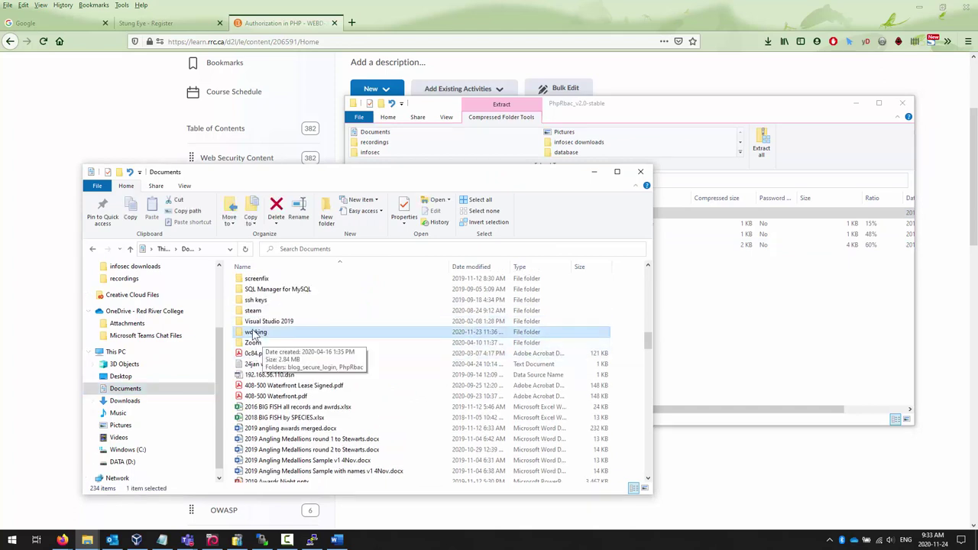
{"action": "double_click", "coordinate": [280, 335]}
Rename the existing PhpRbac folder in the working folder to PhpRbac_bak
{"action": "left_click", "coordinate": [256, 296]}
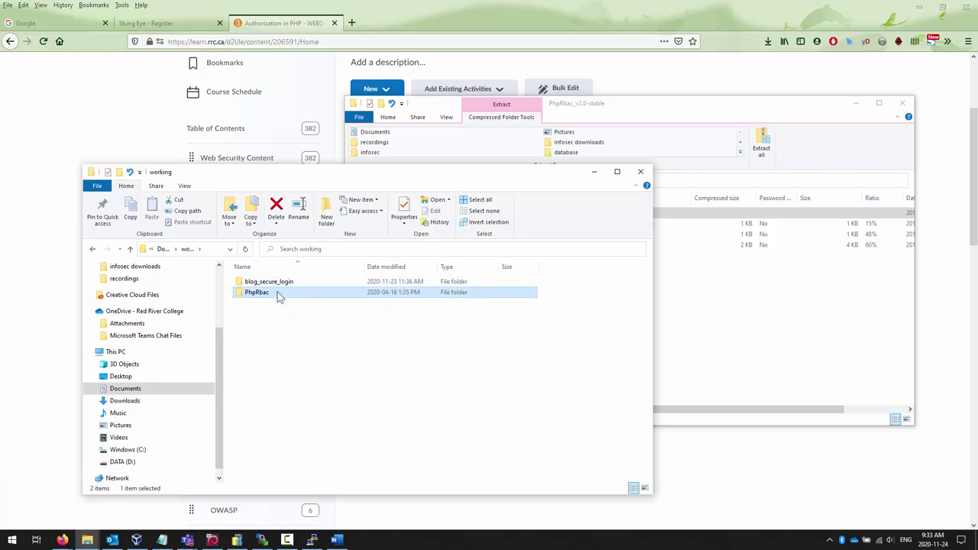
{"action": "left_click", "coordinate": [260, 292]}
{"action": "left_click", "coordinate": [275, 290]}
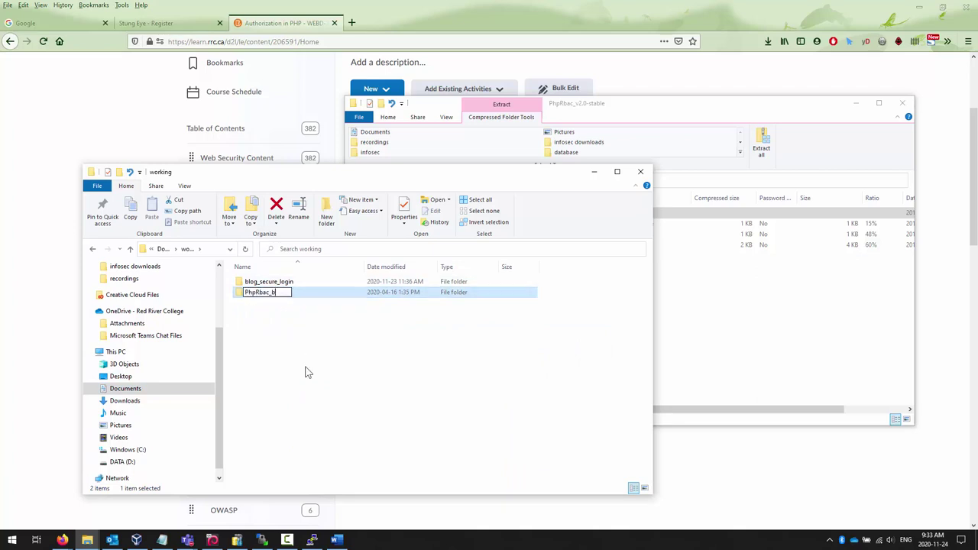
{"action": "key", "text": "Return"}
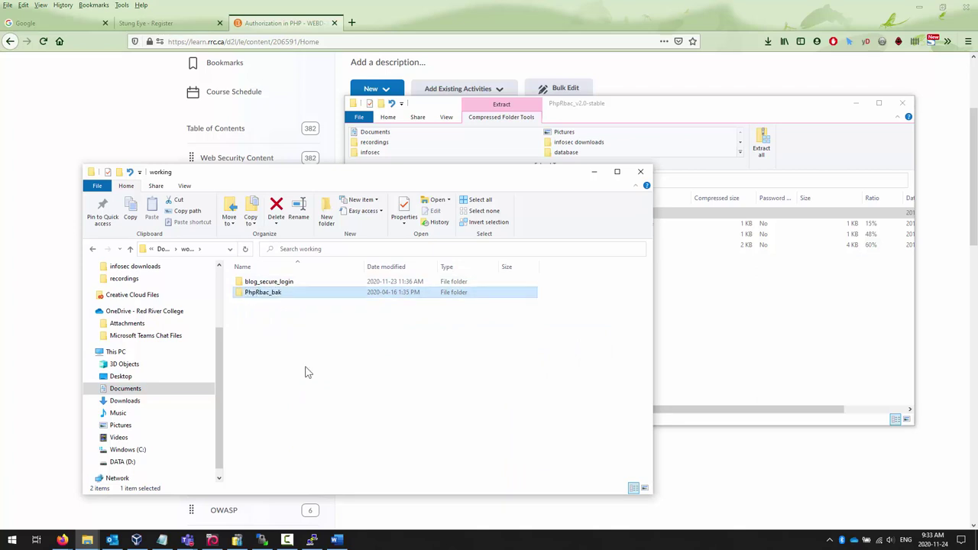
Copy the PhpRbac folder from the archive into the working folder and close the archive window
{"action": "left_click", "coordinate": [700, 374]}
{"action": "left_click", "coordinate": [525, 216]}
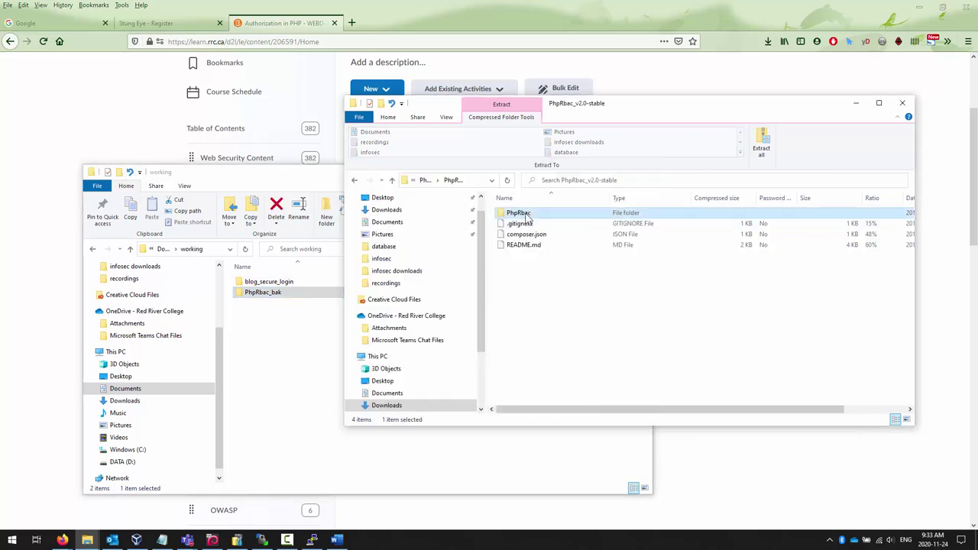
{"action": "left_click_drag", "start_coordinate": [306, 329], "coordinate": [279, 341]}
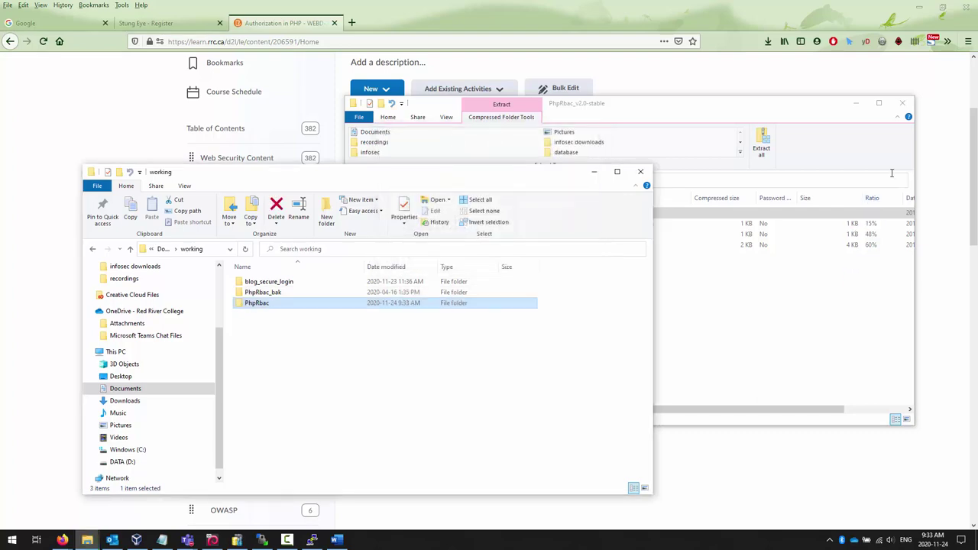
{"action": "left_click", "coordinate": [903, 104]}
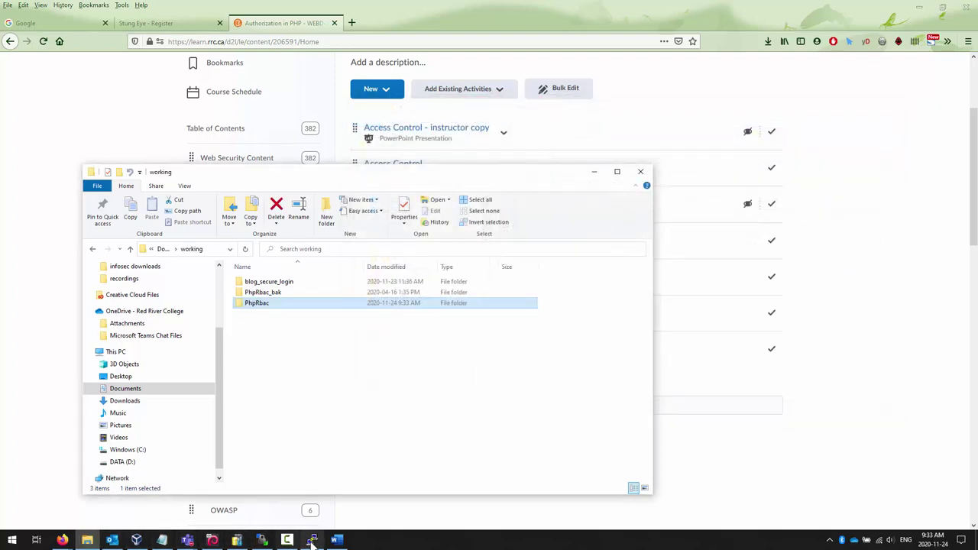
Switch to WinSCP and set the local directory to the working folder in My documents
{"action": "left_click", "coordinate": [261, 540]}
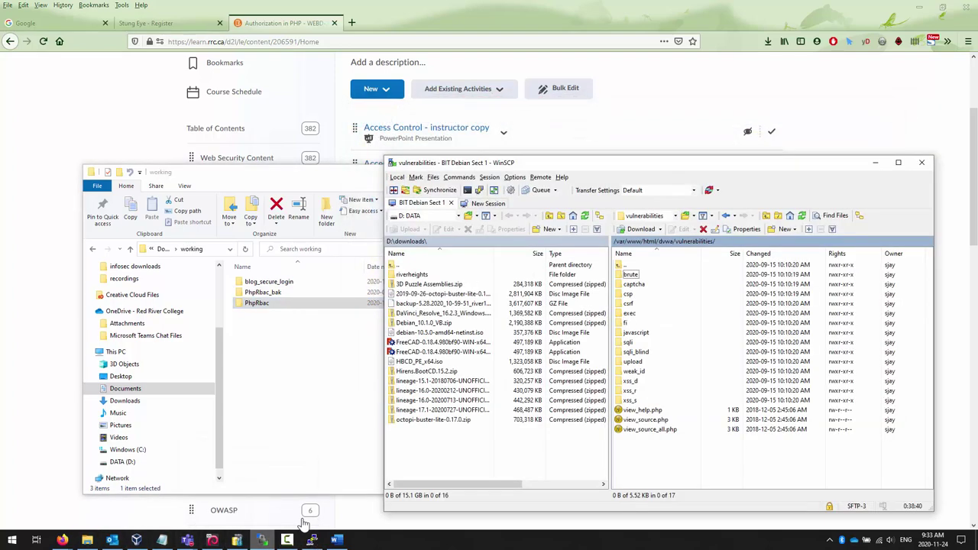
{"action": "left_click", "coordinate": [413, 217]}
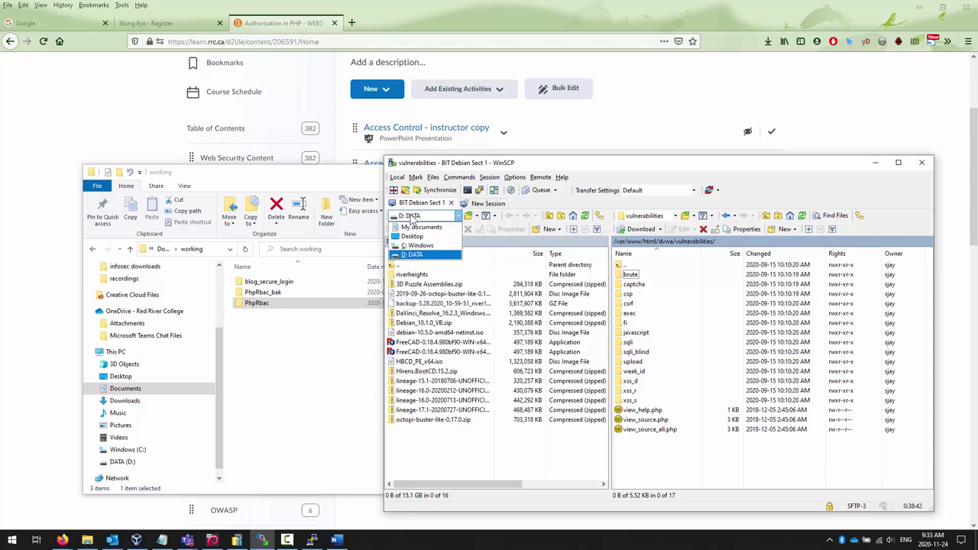
{"action": "left_click", "coordinate": [422, 227]}
{"action": "scroll", "coordinate": [446, 349], "scroll_direction": "down", "scroll_amount": 20}
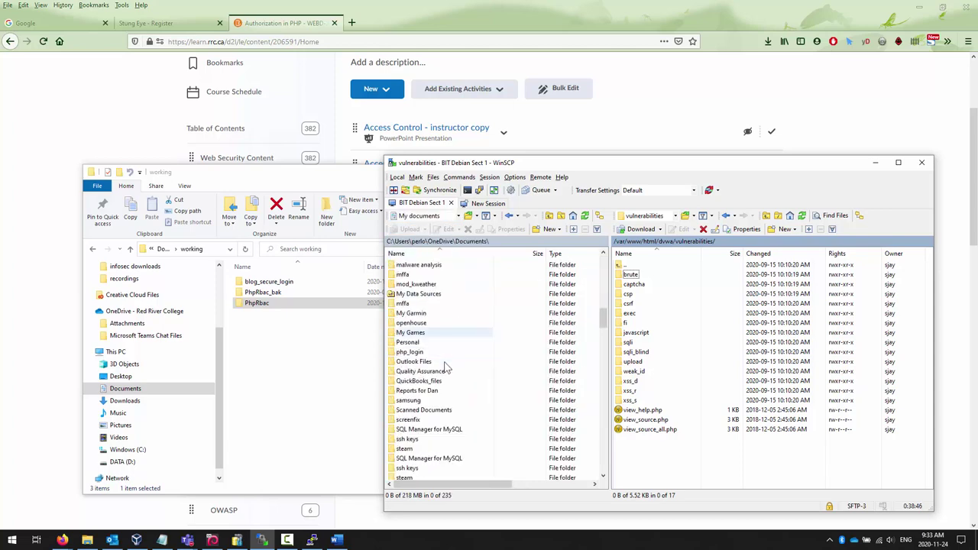
{"action": "double_click", "coordinate": [408, 352]}
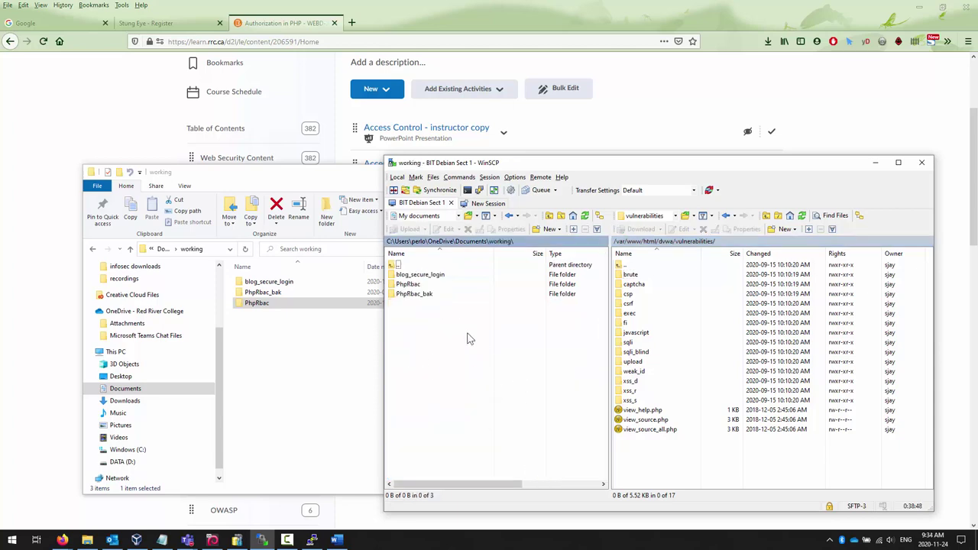
Close the File Explorer window and open the local PhpRbac folder in WinSCP
{"action": "left_click", "coordinate": [350, 359]}
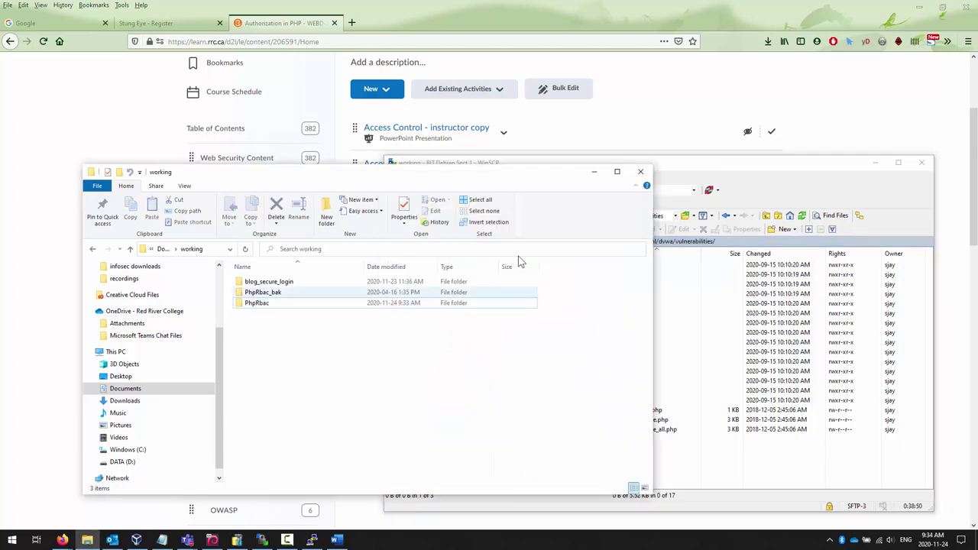
{"action": "left_click", "coordinate": [640, 172]}
{"action": "left_click_drag", "start_coordinate": [663, 163], "coordinate": [540, 105]}
{"action": "double_click", "coordinate": [293, 230]}
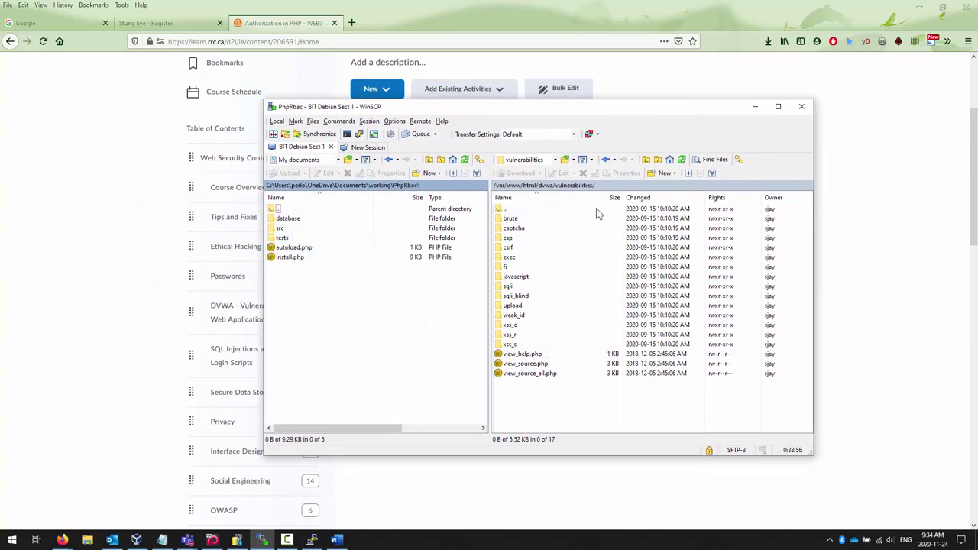
Change the remote directory on the server to /var/www/html/blog
{"action": "left_click", "coordinate": [521, 208]}
{"action": "left_click", "coordinate": [525, 186]}
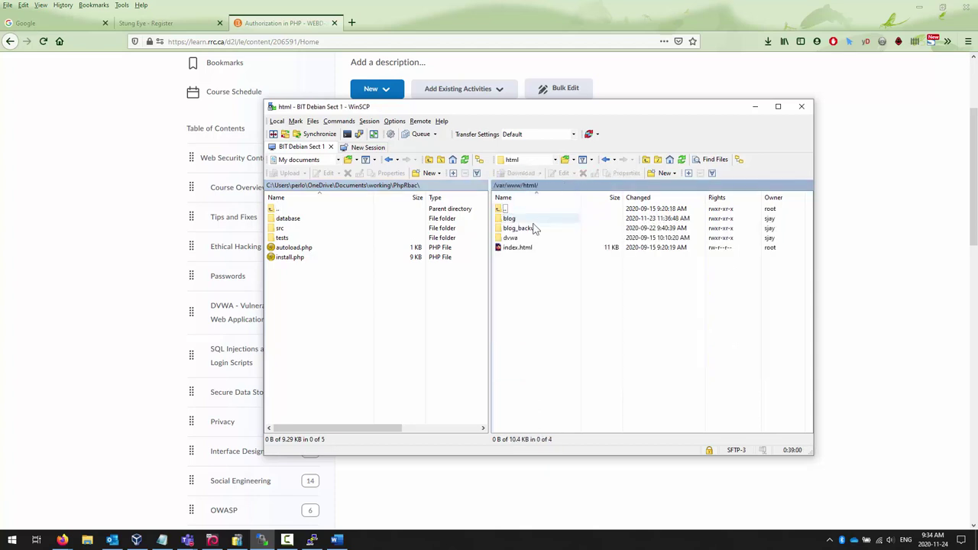
{"action": "double_click", "coordinate": [511, 219]}
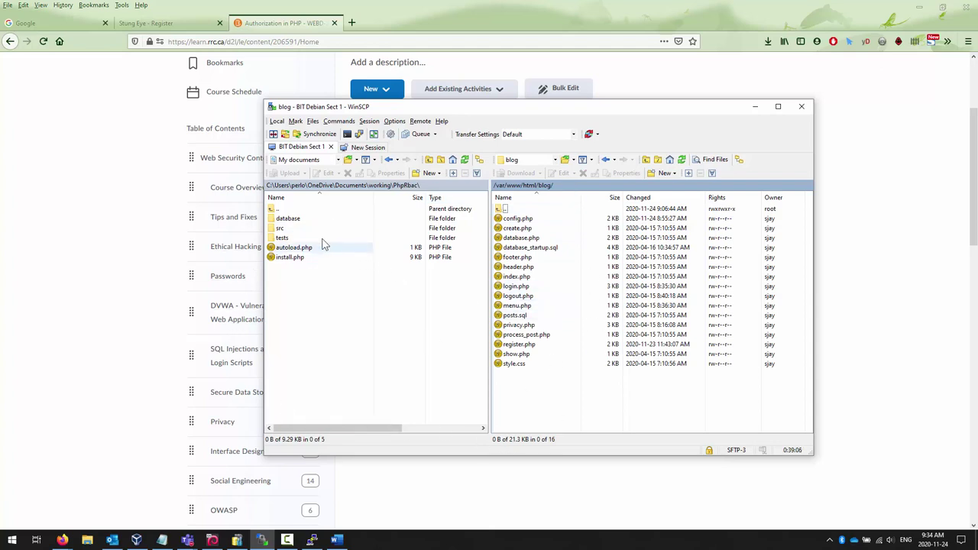
Upload the PhpRbac folder from the local working folder to /var/www/html/blog on the server
{"action": "left_click", "coordinate": [388, 191]}
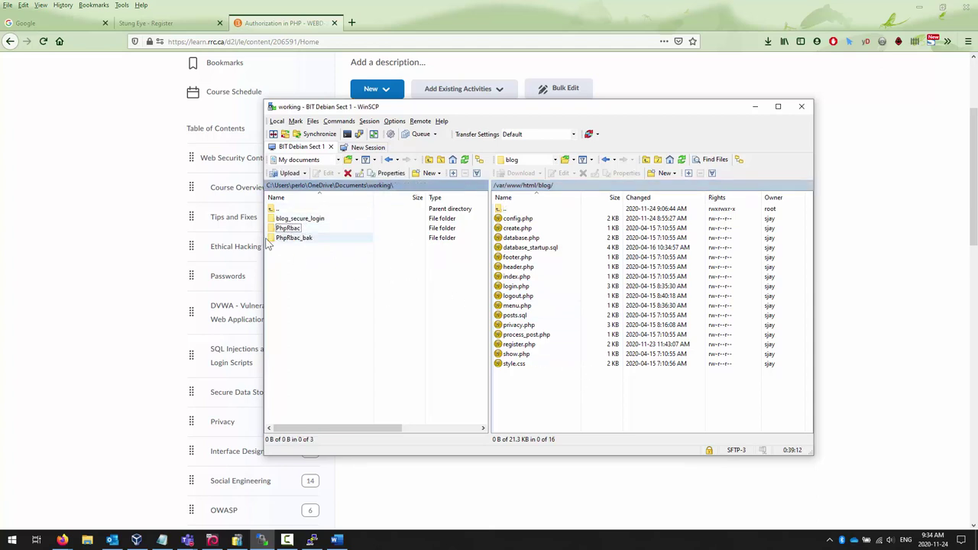
{"action": "left_click", "coordinate": [287, 231]}
{"action": "left_click_drag", "start_coordinate": [288, 233], "coordinate": [524, 382]}
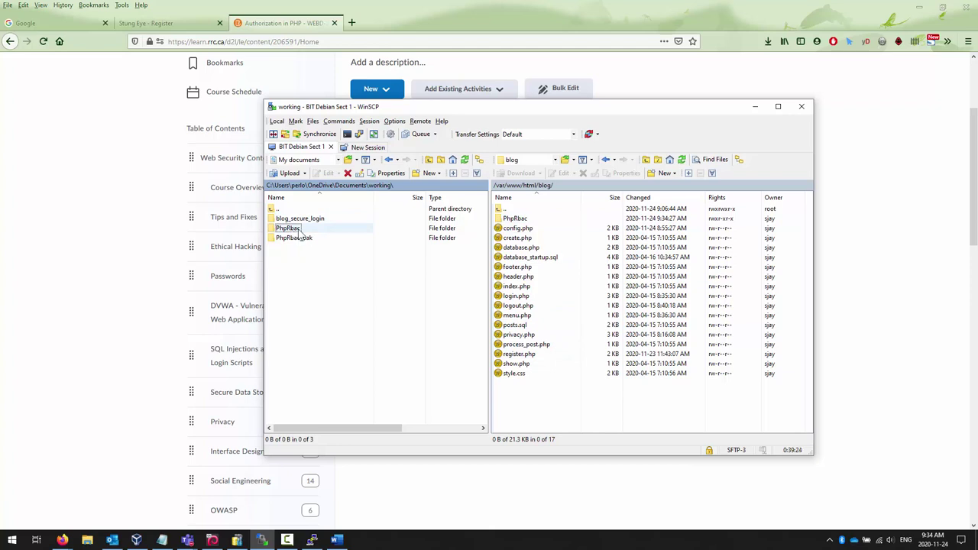
Open the uploaded PhpRbac folder on the server and go into its database subfolder
{"action": "double_click", "coordinate": [531, 220]}
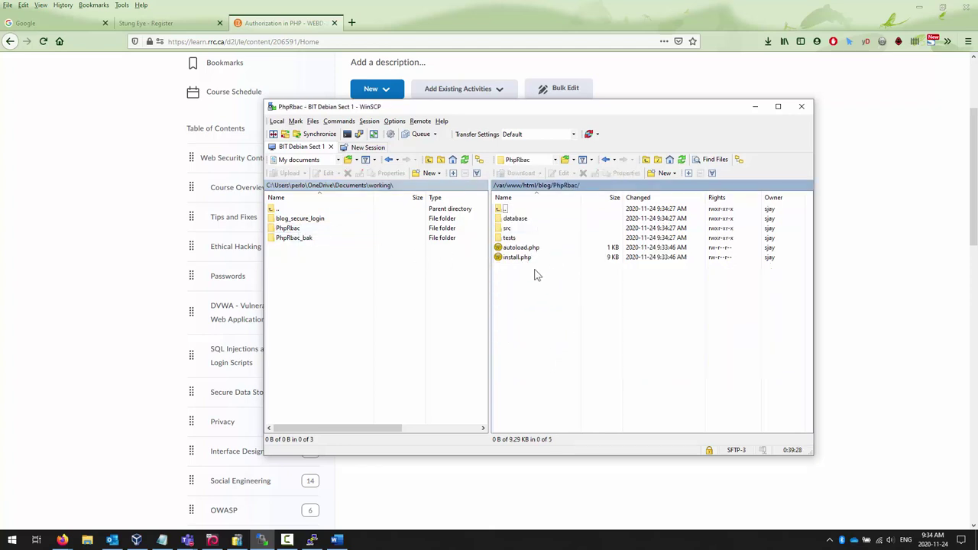
{"action": "left_click", "coordinate": [512, 259]}
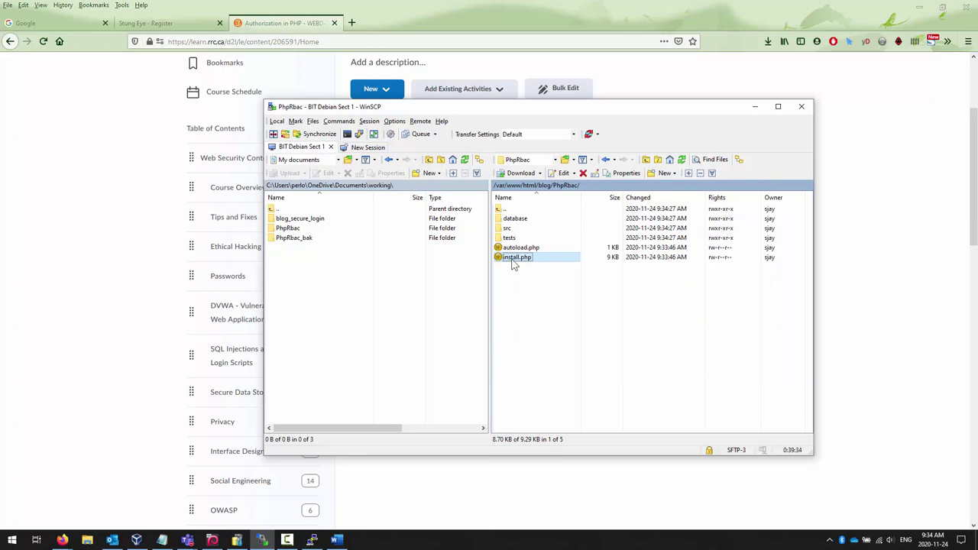
{"action": "double_click", "coordinate": [516, 219]}
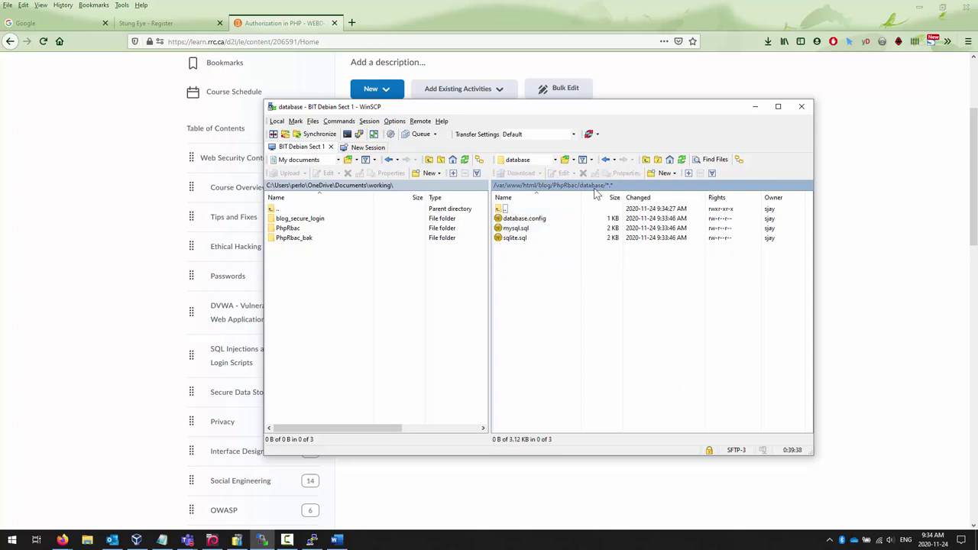
Grant write permission on the remote database.config file to group and others, making the octal value 0666
{"action": "left_click", "coordinate": [562, 219]}
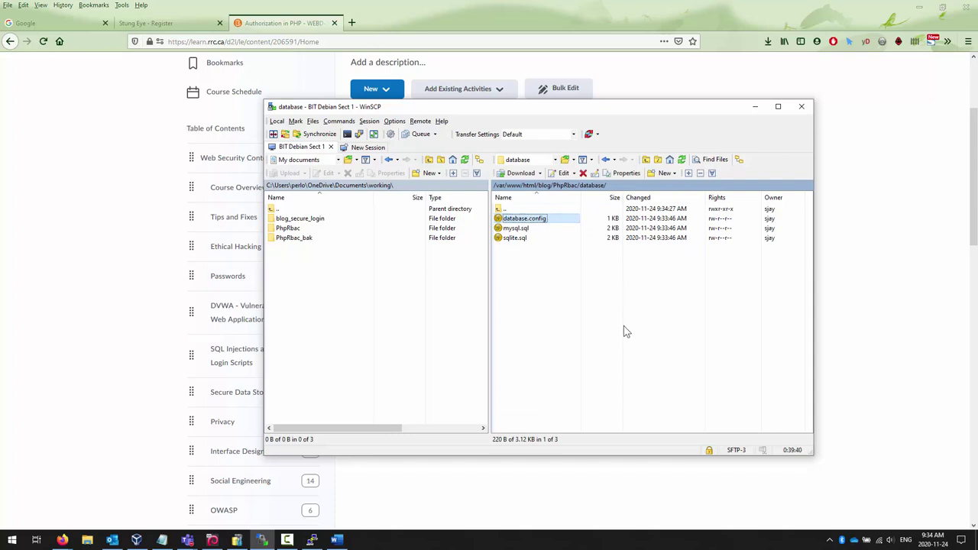
{"action": "right_click", "coordinate": [526, 220]}
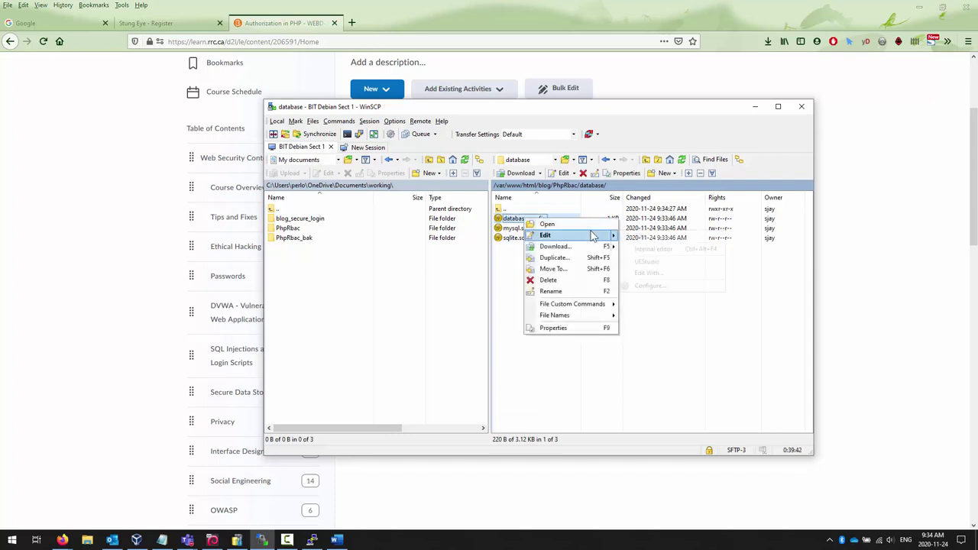
{"action": "left_click", "coordinate": [566, 328]}
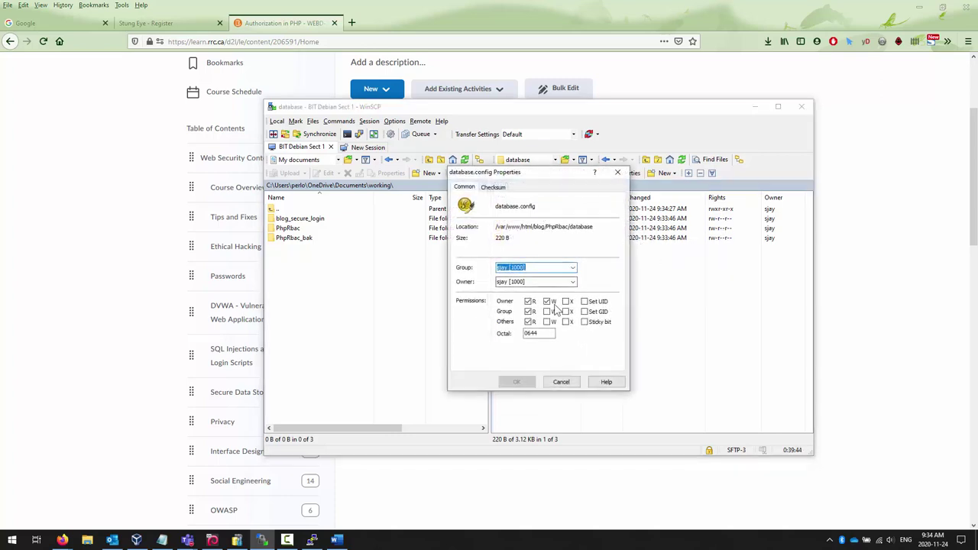
{"action": "left_click", "coordinate": [548, 312]}
{"action": "left_click", "coordinate": [548, 322]}
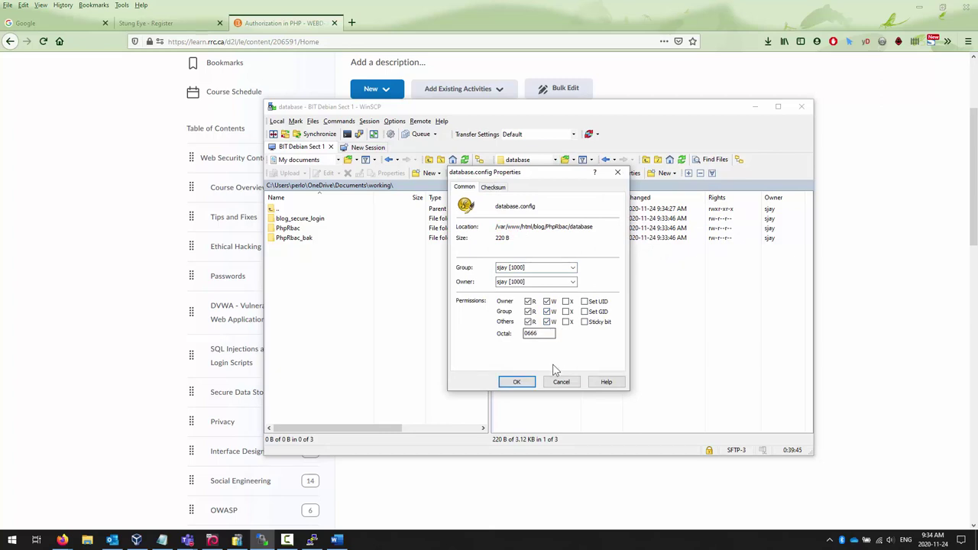
{"action": "left_click", "coordinate": [517, 382]}
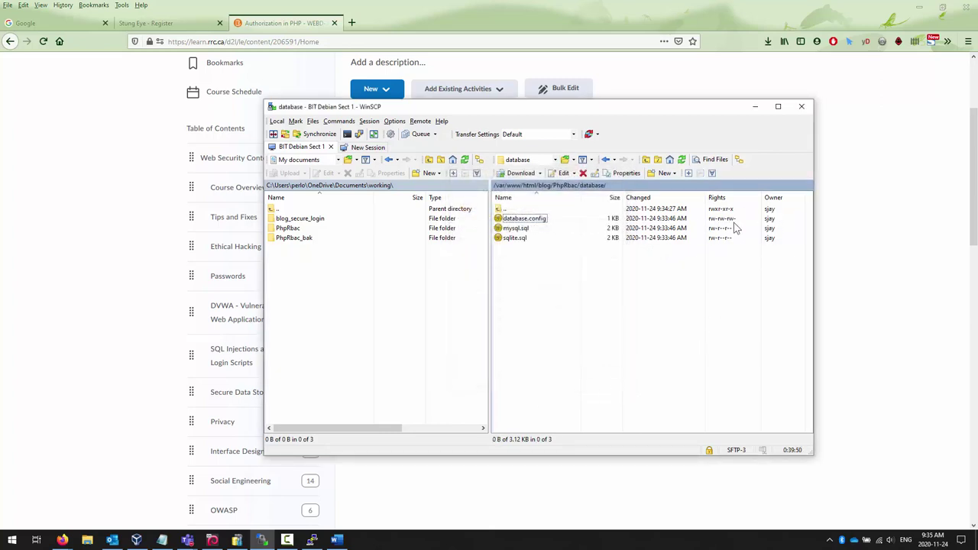
Remove the write permission for group and others from the remote database.config file again
{"action": "left_click", "coordinate": [526, 218]}
{"action": "right_click", "coordinate": [530, 220]}
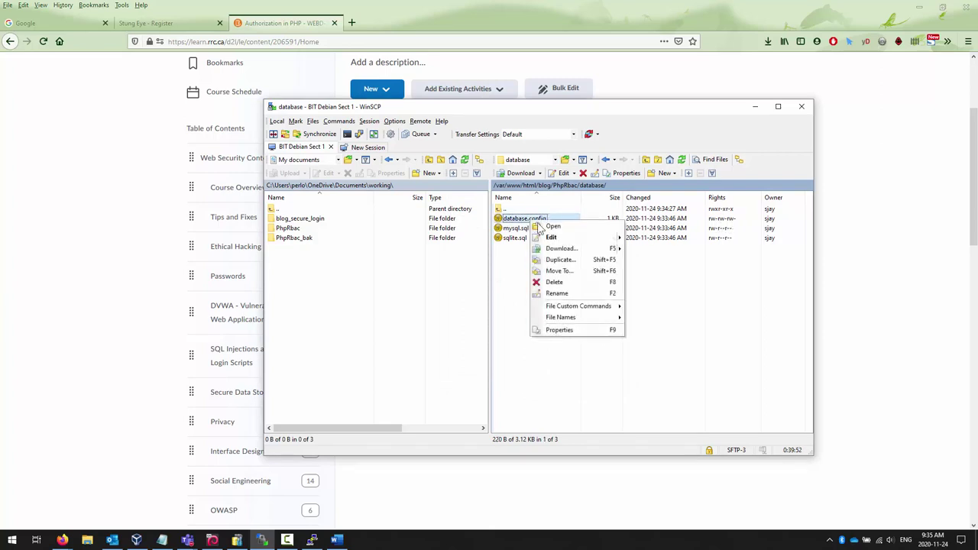
{"action": "left_click", "coordinate": [571, 328]}
{"action": "left_click", "coordinate": [548, 312]}
{"action": "left_click", "coordinate": [547, 322]}
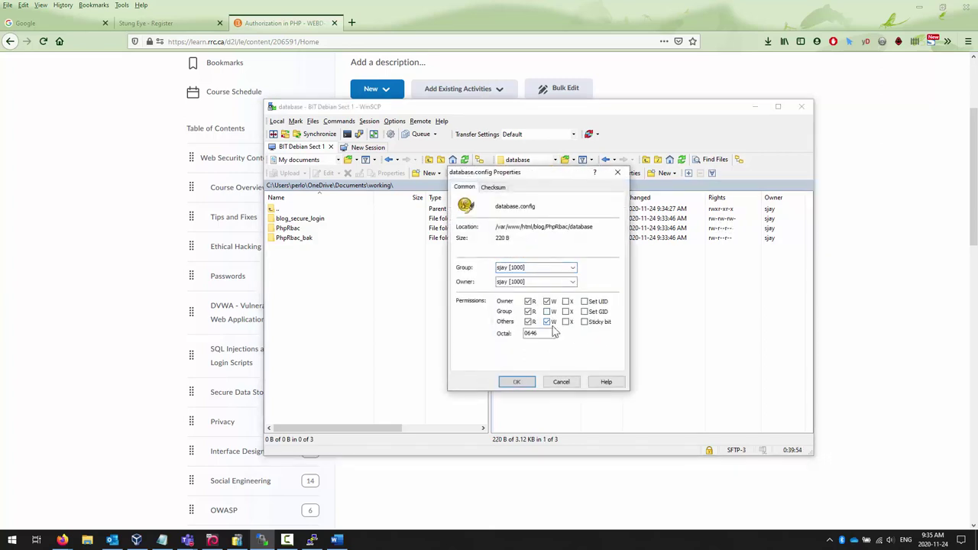
{"action": "left_click", "coordinate": [517, 382]}
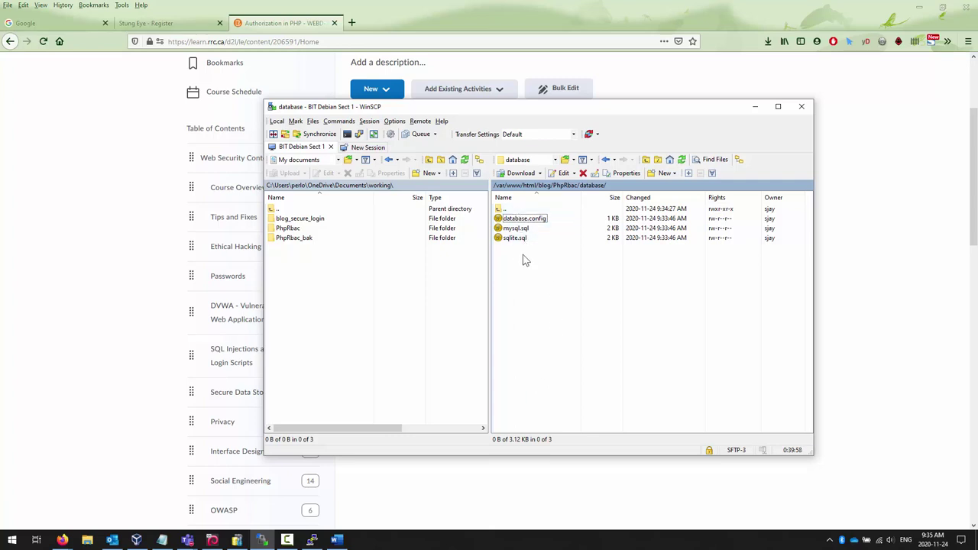
Open the remote database.config file from the PhpRbac database folder in the editor
{"action": "left_click_drag", "start_coordinate": [524, 260], "coordinate": [514, 233]}
{"action": "left_click", "coordinate": [551, 299]}
{"action": "double_click", "coordinate": [535, 221]}
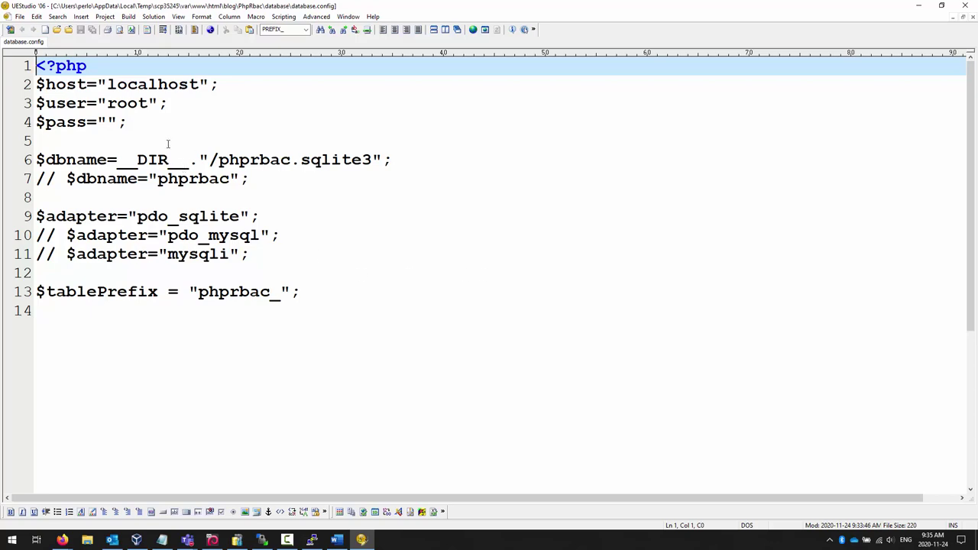
Return to the remote blog folder in WinSCP and open config.php at its database definitions
{"action": "key", "text": "alt+Tab"}
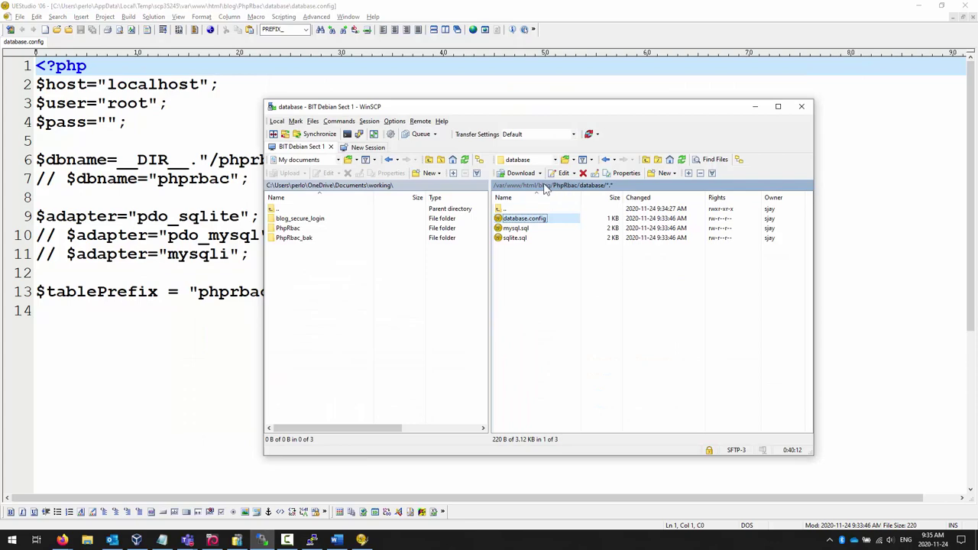
{"action": "left_click", "coordinate": [545, 186]}
{"action": "double_click", "coordinate": [518, 228]}
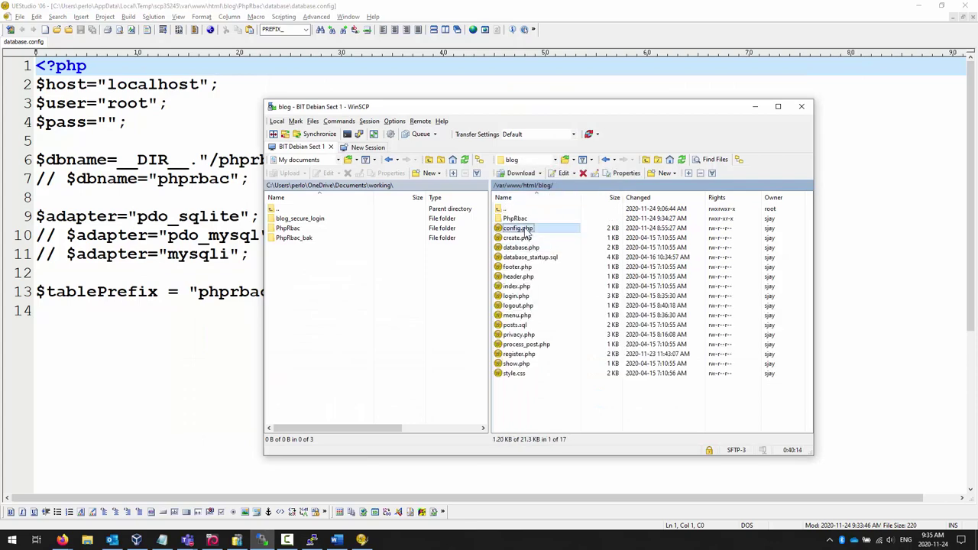
{"action": "scroll", "coordinate": [472, 260], "scroll_direction": "down", "scroll_amount": 2}
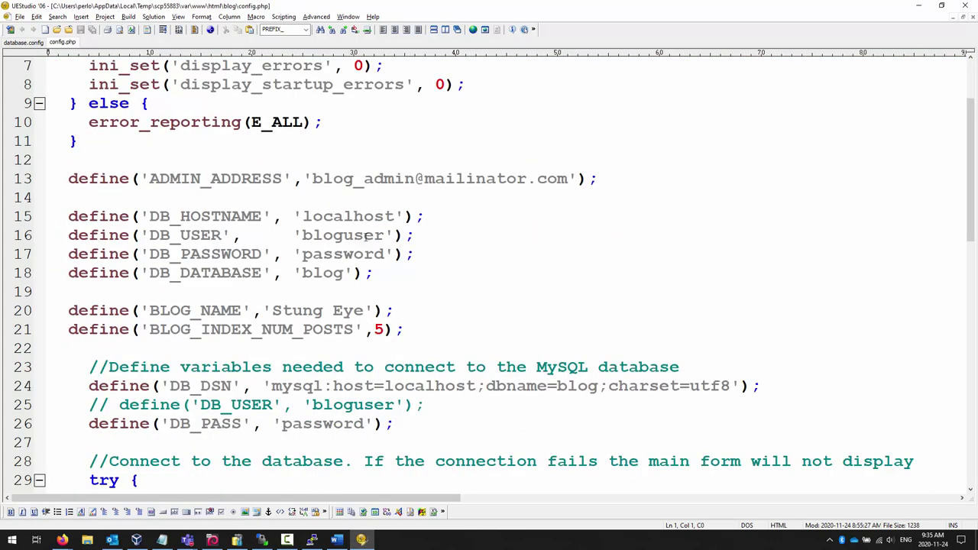
Compare the database host name in config.php with the one in database.config
{"action": "double_click", "coordinate": [357, 218]}
{"action": "key", "text": "alt+Tab"}
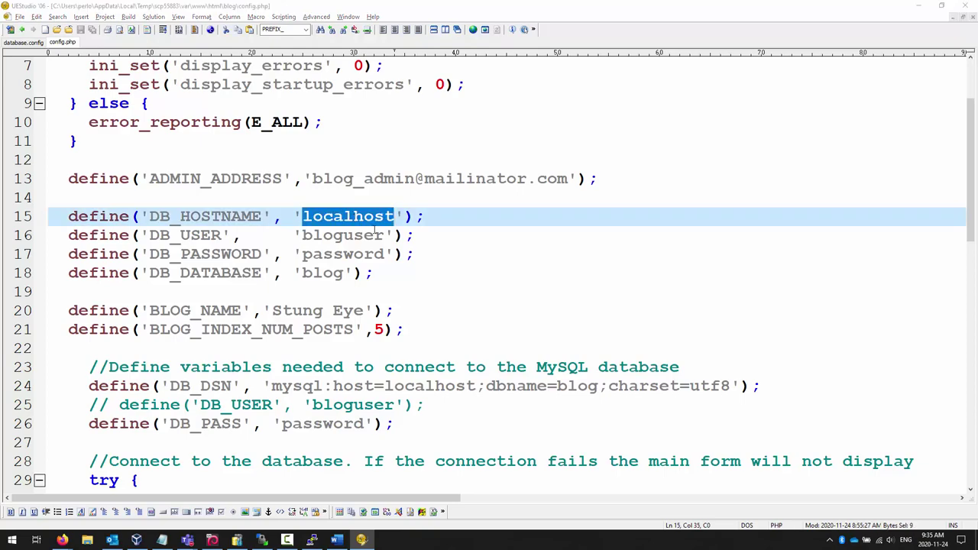
{"action": "key", "text": "alt+Tab"}
{"action": "left_click", "coordinate": [7, 43]}
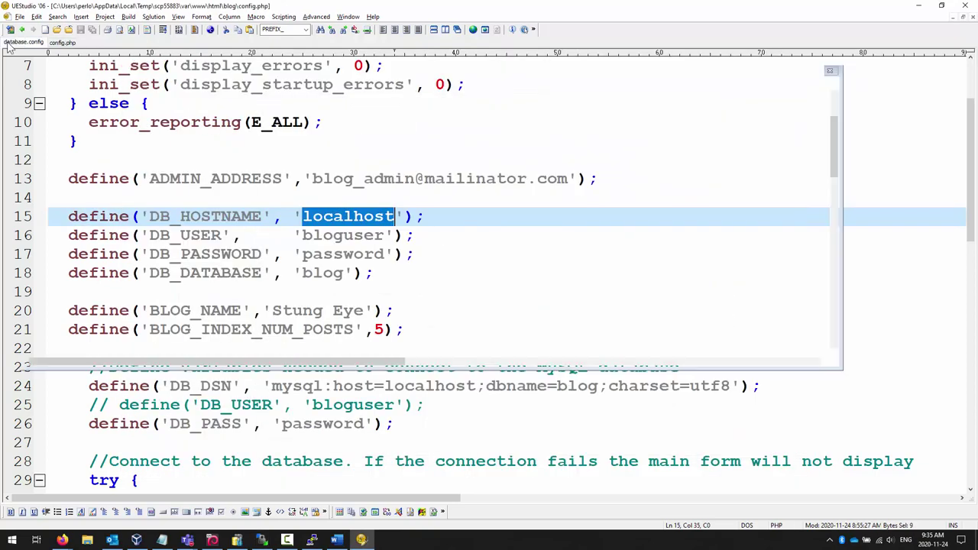
{"action": "left_click", "coordinate": [62, 43]}
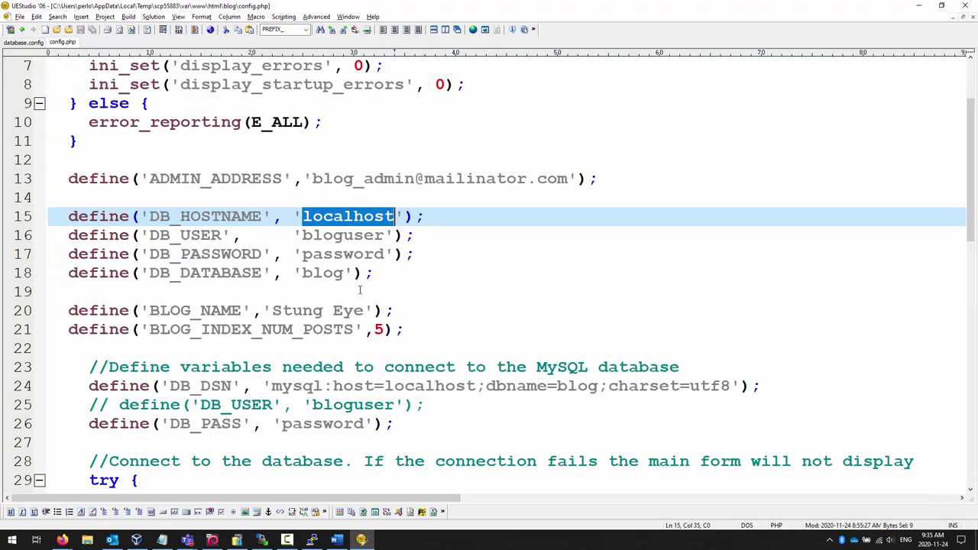
Copy the DB_USER value bloguser from config.php and replace the $user value in database.config with it
{"action": "double_click", "coordinate": [340, 239]}
{"action": "key", "text": "ctrl+c"}
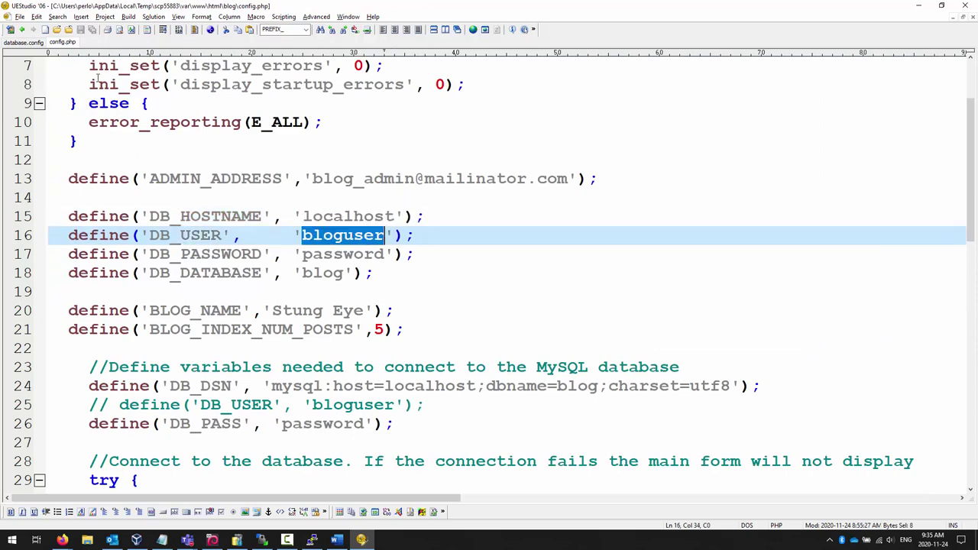
{"action": "left_click", "coordinate": [24, 43]}
{"action": "double_click", "coordinate": [132, 105]}
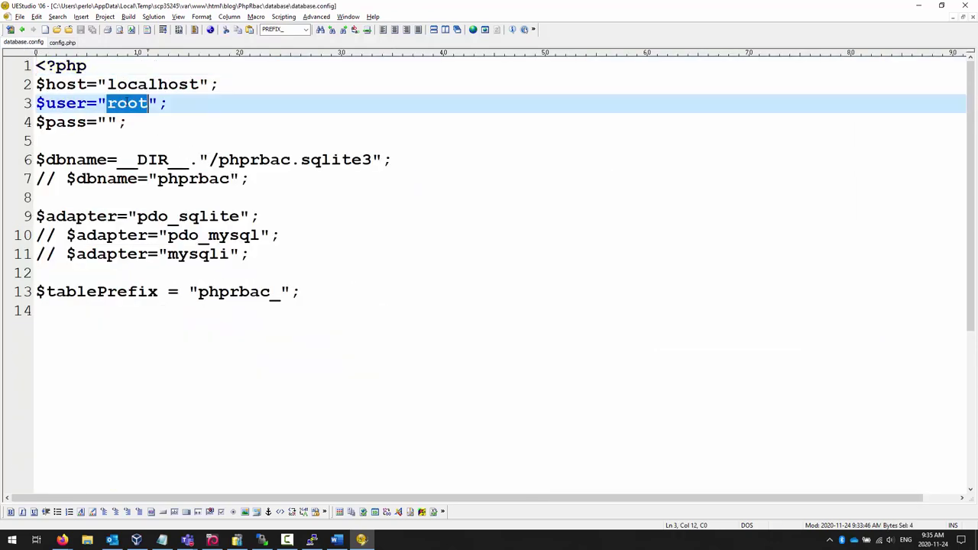
{"action": "key", "text": "ctrl+v"}
Copy the database password from the DB_PASSWORD definition in config.php into the empty $pass value in database.config
{"action": "left_click", "coordinate": [63, 43]}
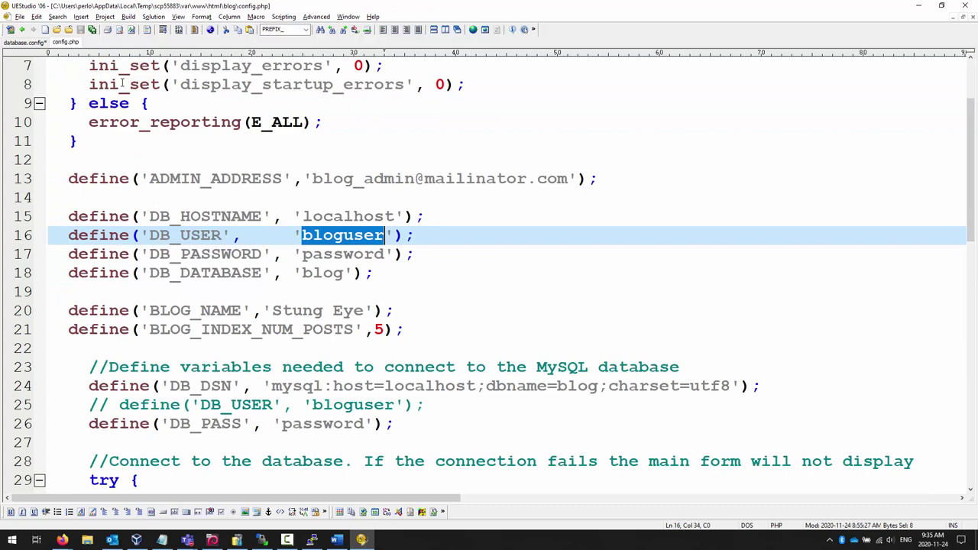
{"action": "double_click", "coordinate": [344, 255]}
{"action": "key", "text": "ctrl+c"}
{"action": "left_click", "coordinate": [25, 43]}
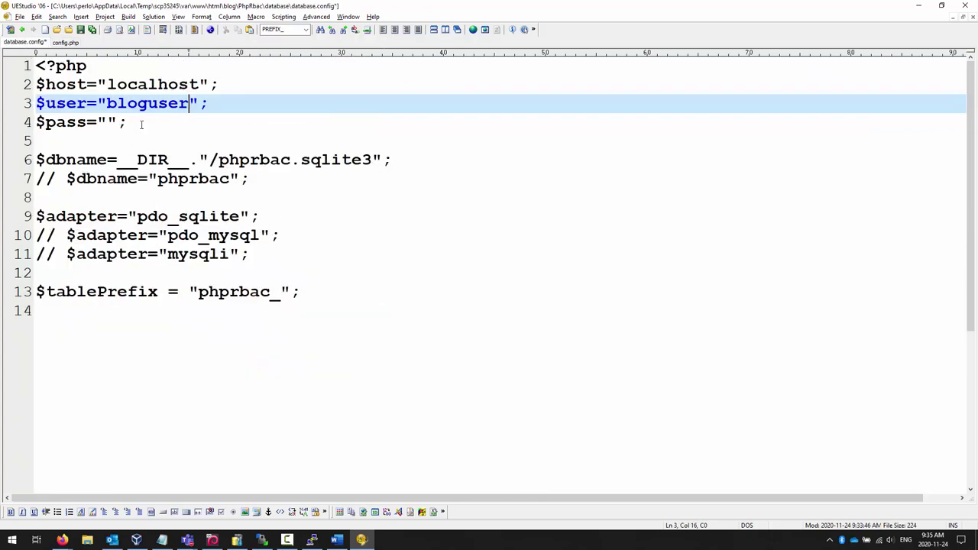
{"action": "left_click", "coordinate": [107, 122]}
{"action": "key", "text": "ctrl+v"}
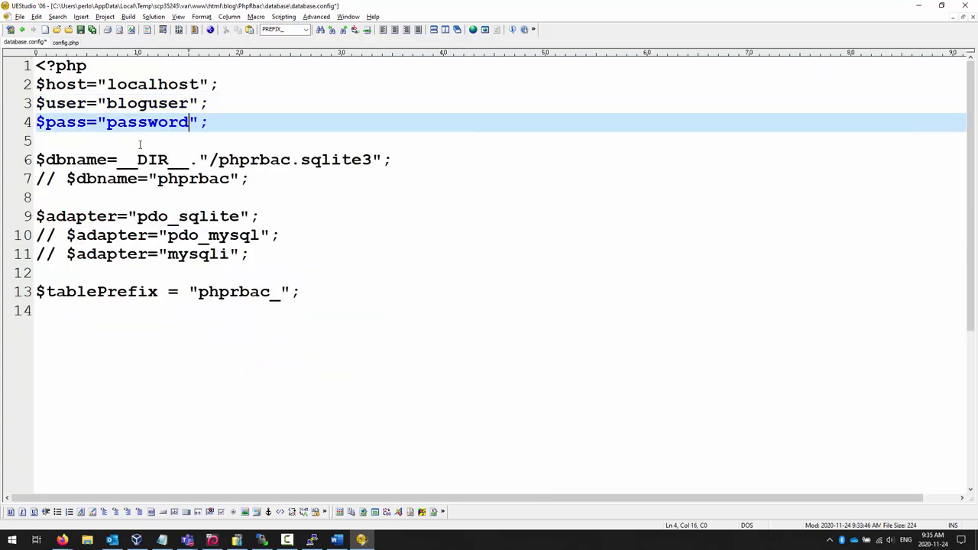
Copy the DB_DATABASE value blog from config.php and replace the commented-out $dbname value in database.config with it
{"action": "left_click", "coordinate": [67, 42]}
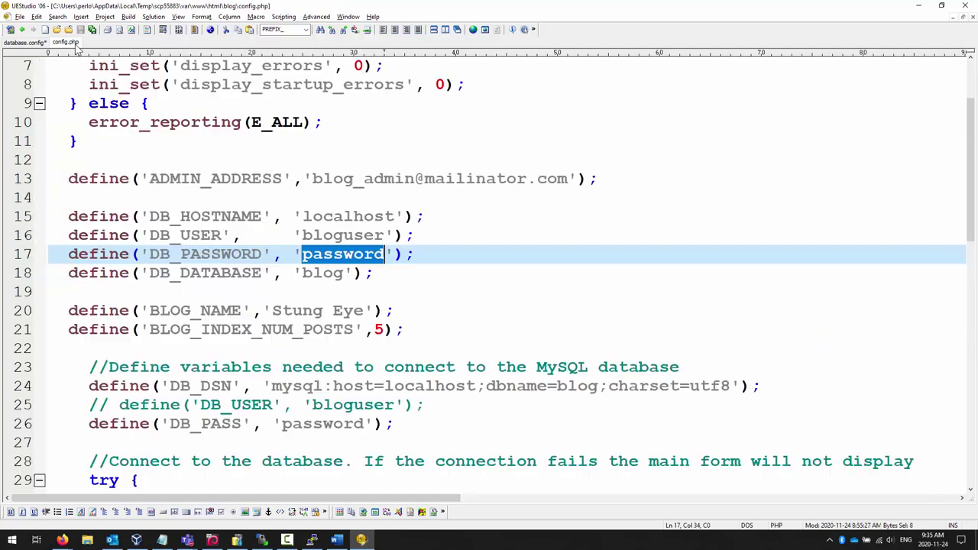
{"action": "double_click", "coordinate": [324, 273]}
{"action": "key", "text": "ctrl+c"}
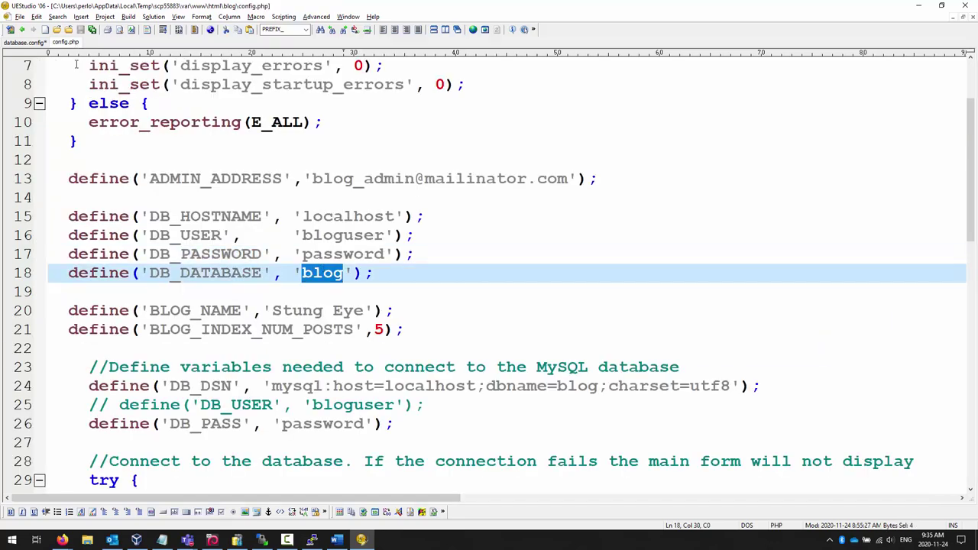
{"action": "left_click", "coordinate": [25, 43]}
{"action": "double_click", "coordinate": [186, 181]}
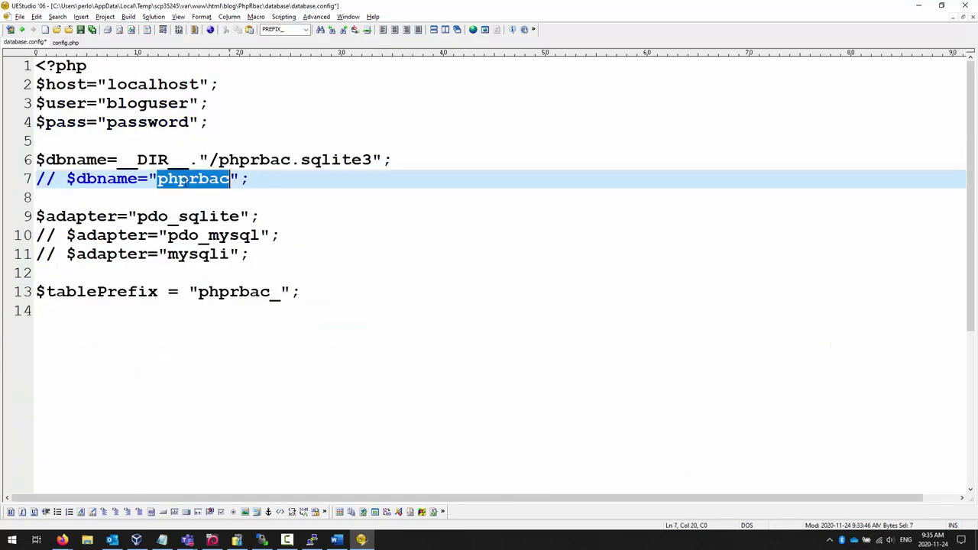
{"action": "key", "text": "ctrl+v"}
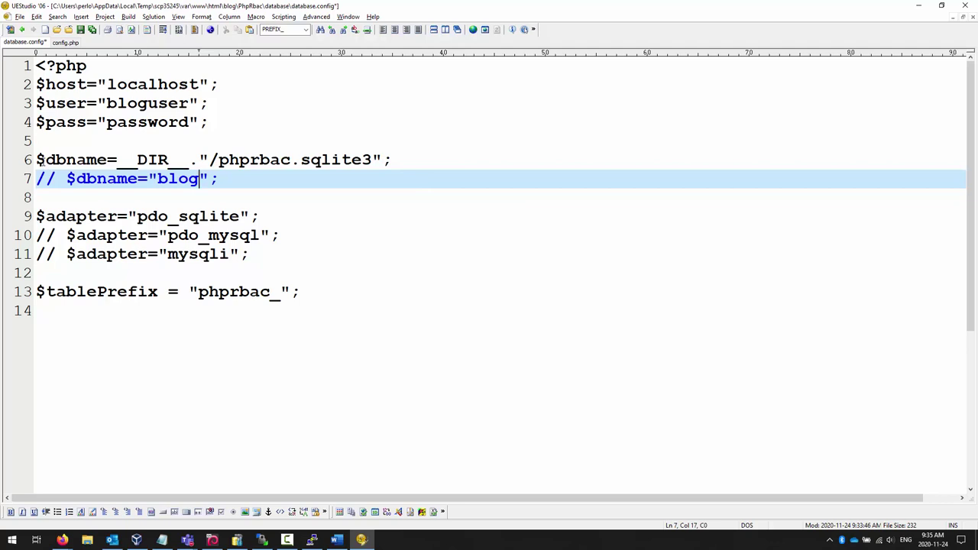
Comment out the SQLite $dbname line in database.config and uncomment the $dbname="blog" line
{"action": "left_click", "coordinate": [38, 162]}
{"action": "type", "text": "//"}
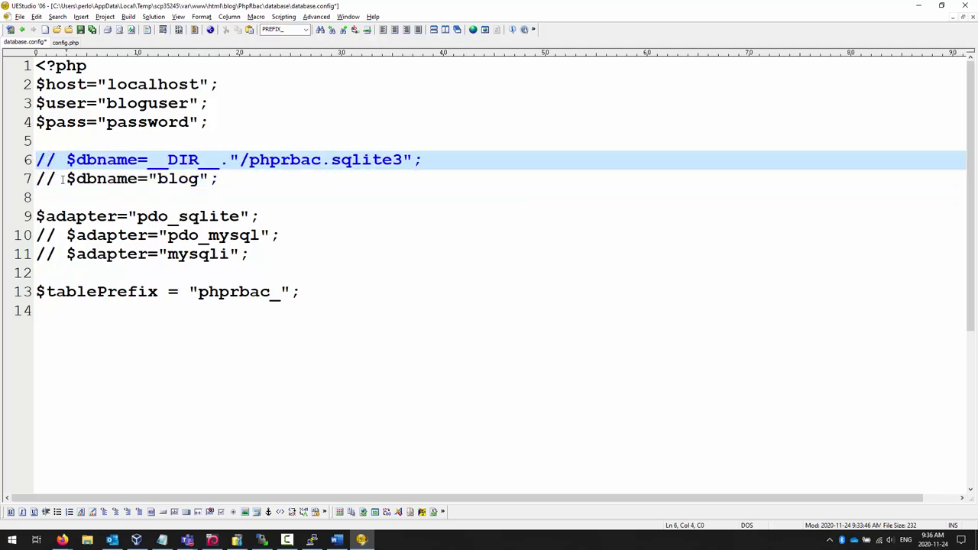
{"action": "left_click", "coordinate": [62, 179]}
{"action": "key", "text": "BackSpace"}
{"action": "key", "text": "BackSpace"}
{"action": "key", "text": "BackSpace"}
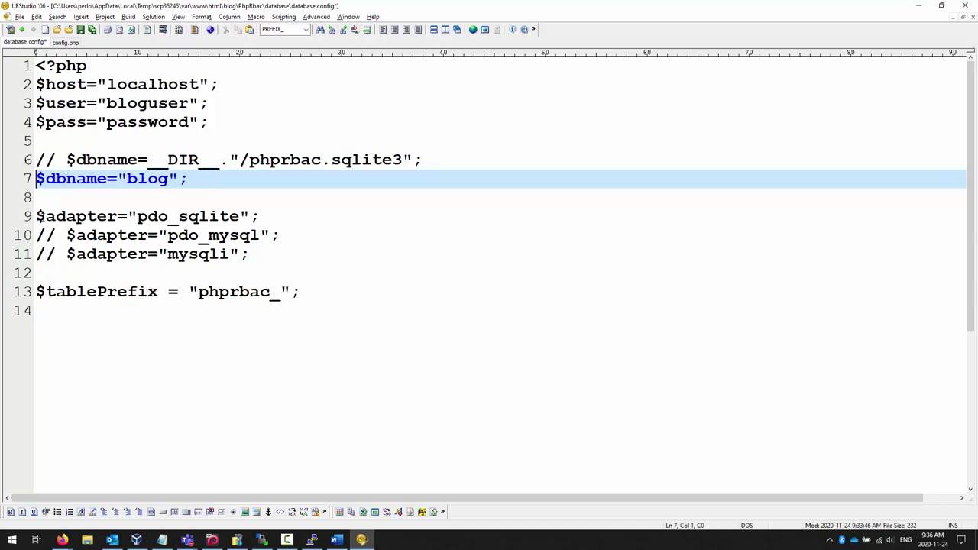
Comment out the pdo_sqlite adapter line in database.config and uncomment the pdo_mysql adapter line
{"action": "left_click", "coordinate": [34, 215]}
{"action": "key", "text": "Up"}
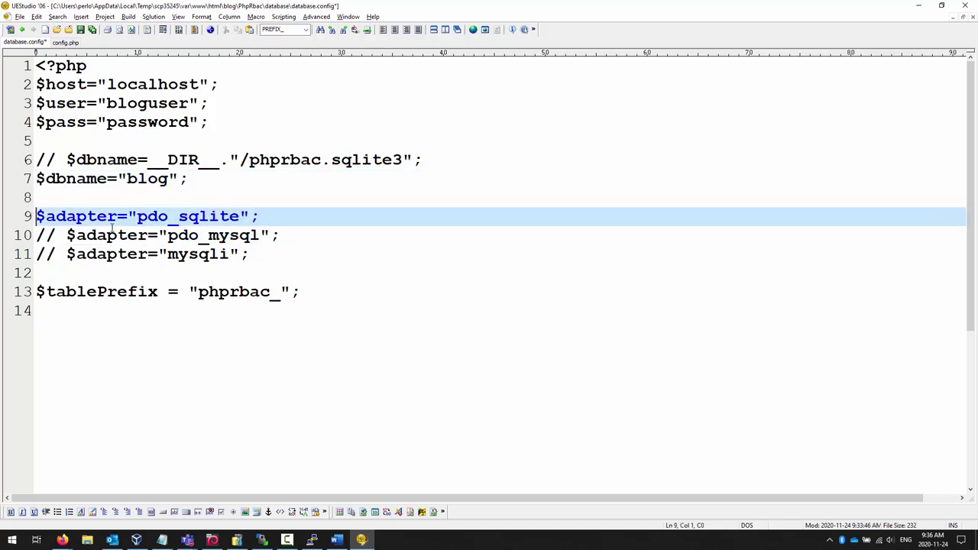
{"action": "type", "text": "//"}
{"action": "key", "text": "Down"}
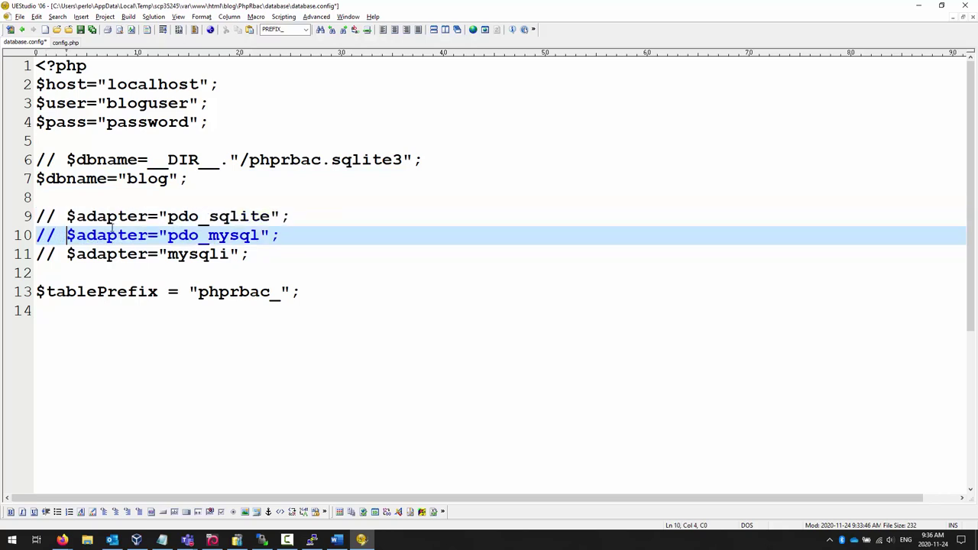
{"action": "key", "text": "BackSpace"}
{"action": "key", "text": "BackSpace"}
{"action": "key", "text": "BackSpace"}
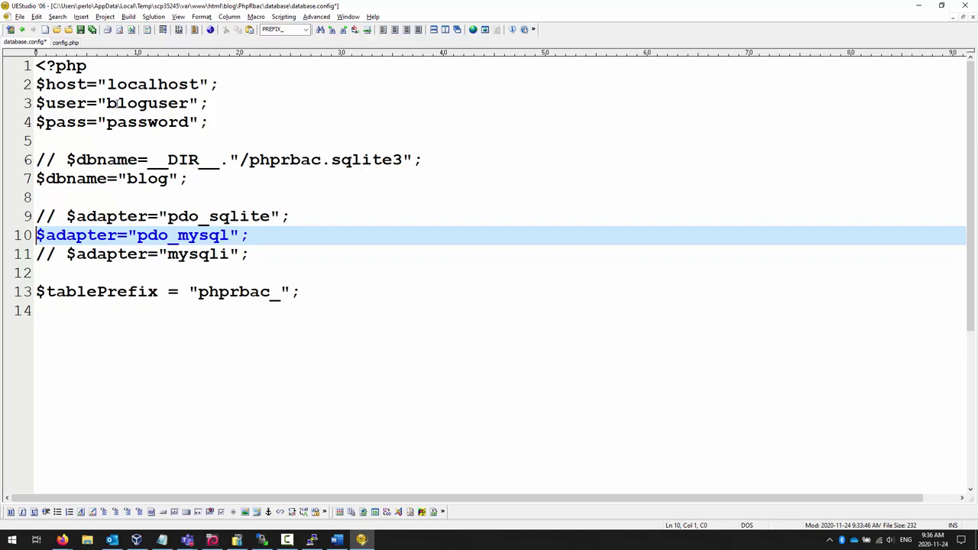
Review the login, database name, adapter and table prefix lines in database.config, and switch back to WinSCP
{"action": "left_click_drag", "start_coordinate": [37, 82], "coordinate": [29, 140]}
{"action": "left_click", "coordinate": [33, 89]}
{"action": "left_click", "coordinate": [35, 107]}
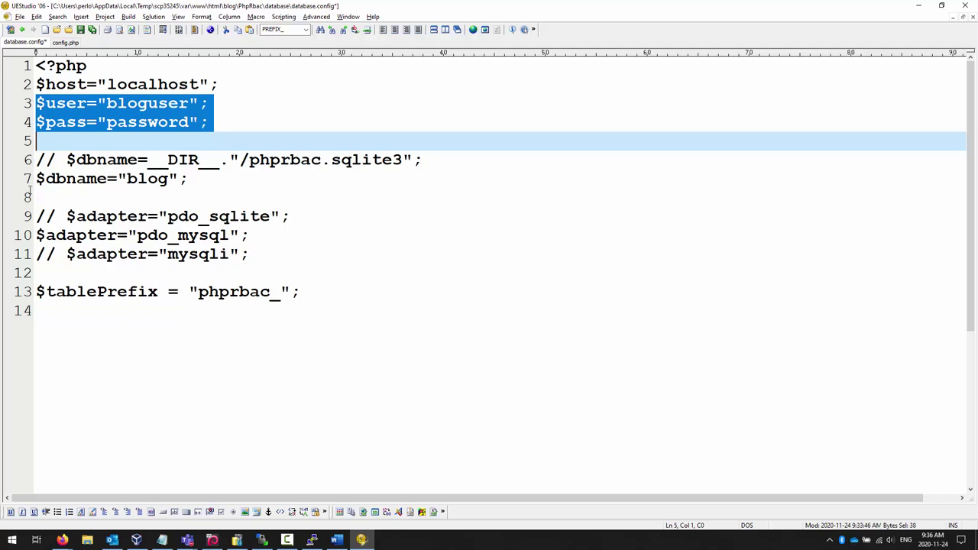
{"action": "left_click_drag", "start_coordinate": [34, 179], "coordinate": [34, 196]}
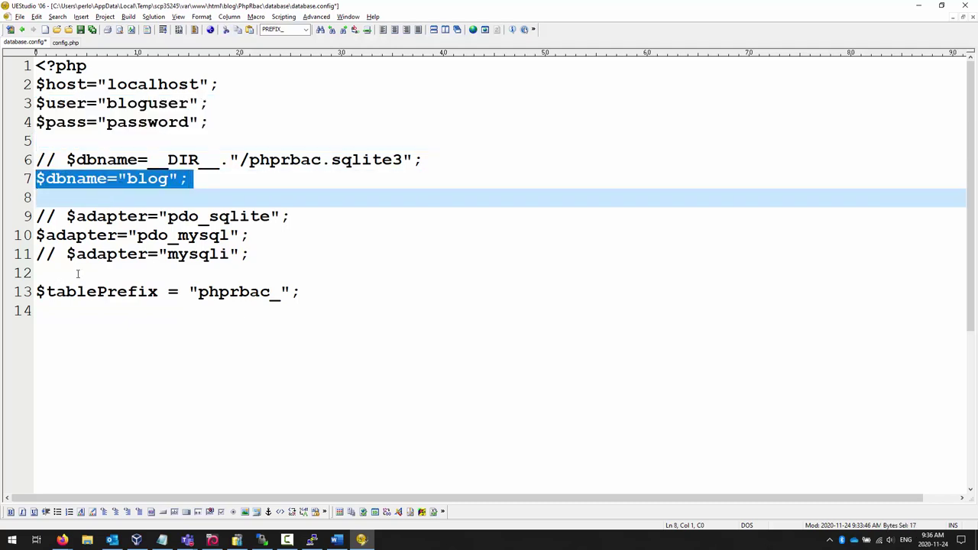
{"action": "left_click", "coordinate": [29, 236]}
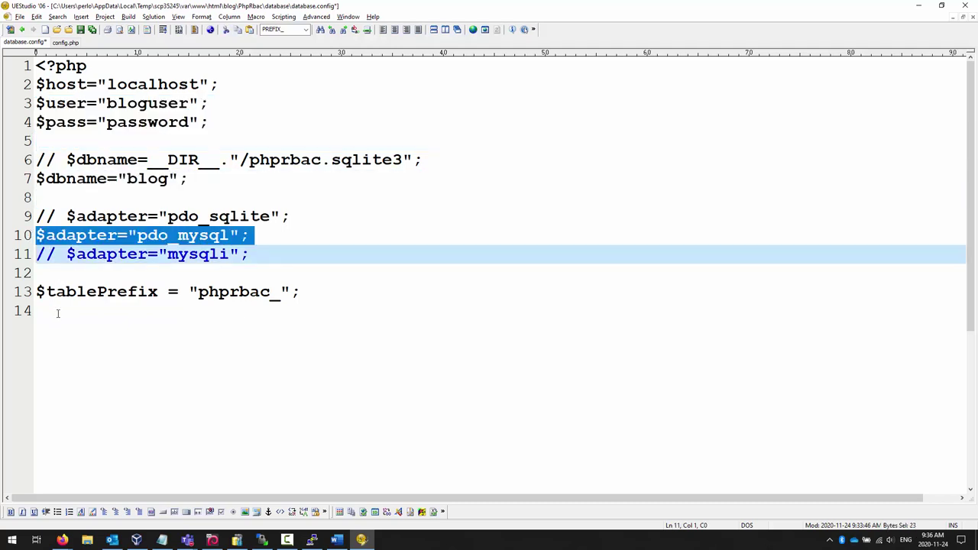
{"action": "left_click", "coordinate": [156, 304]}
{"action": "key", "text": "Up"}
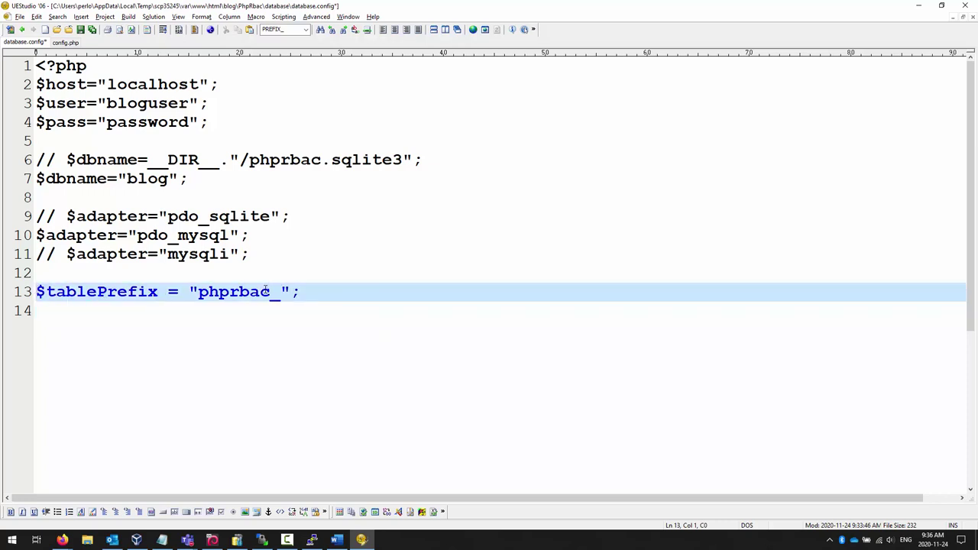
{"action": "key", "text": "alt+Tab"}
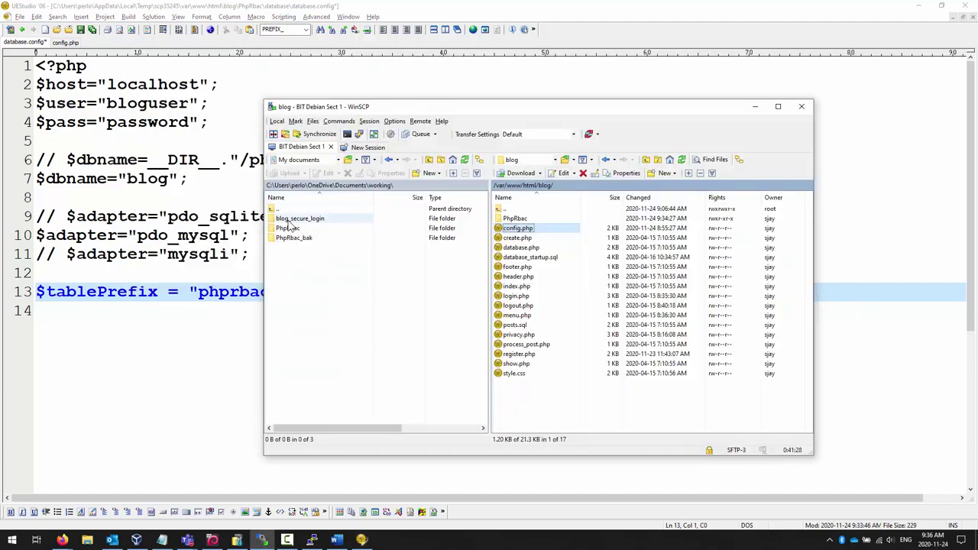